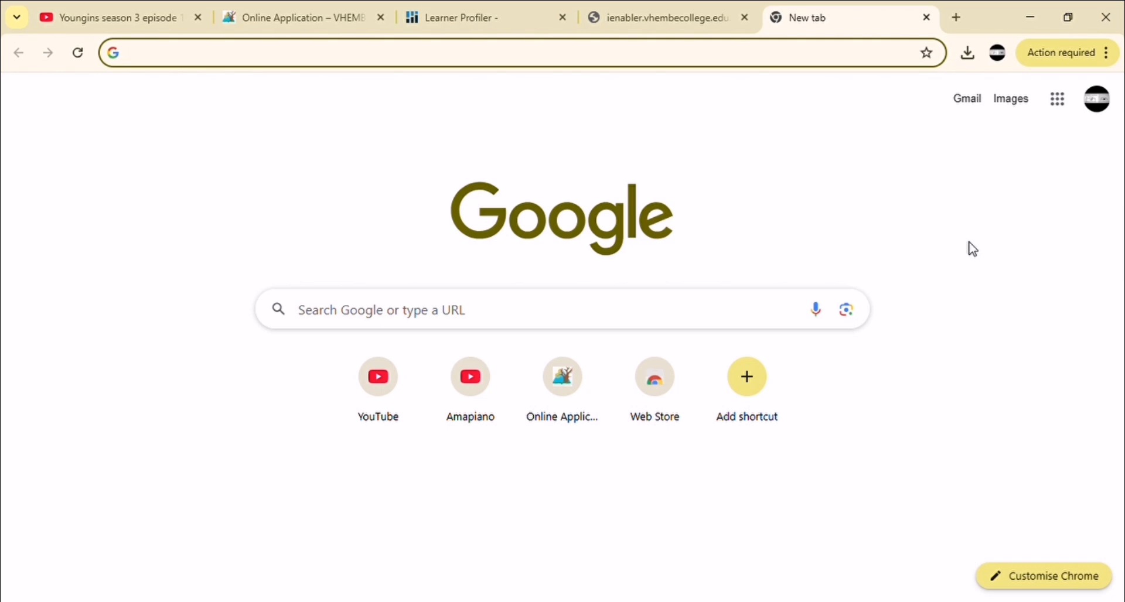
left_click(973, 249)
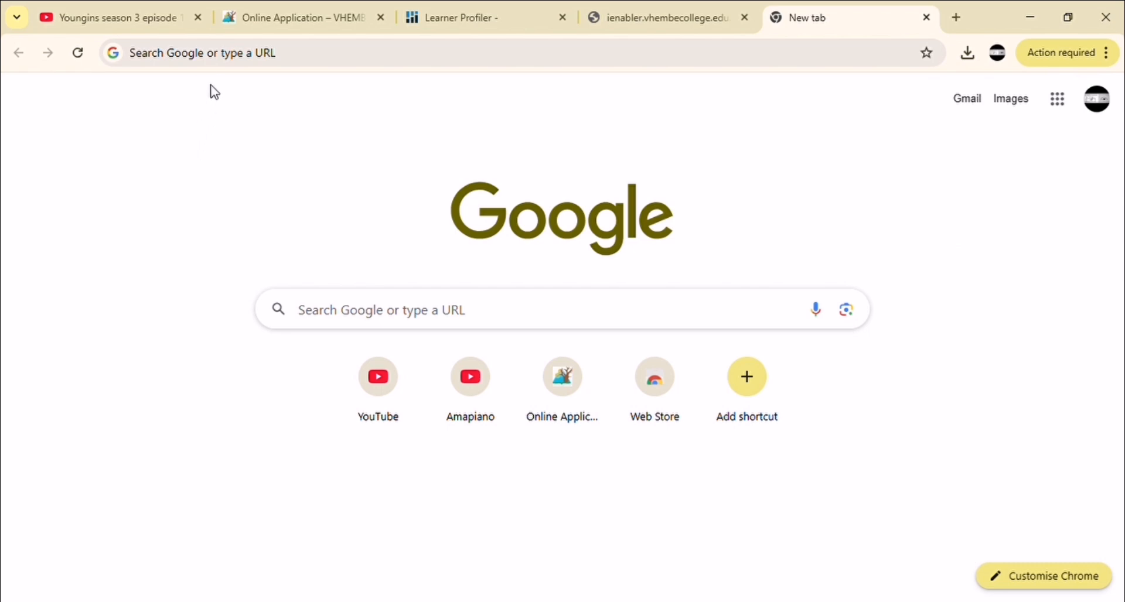
left_click(219, 64)
type("w")
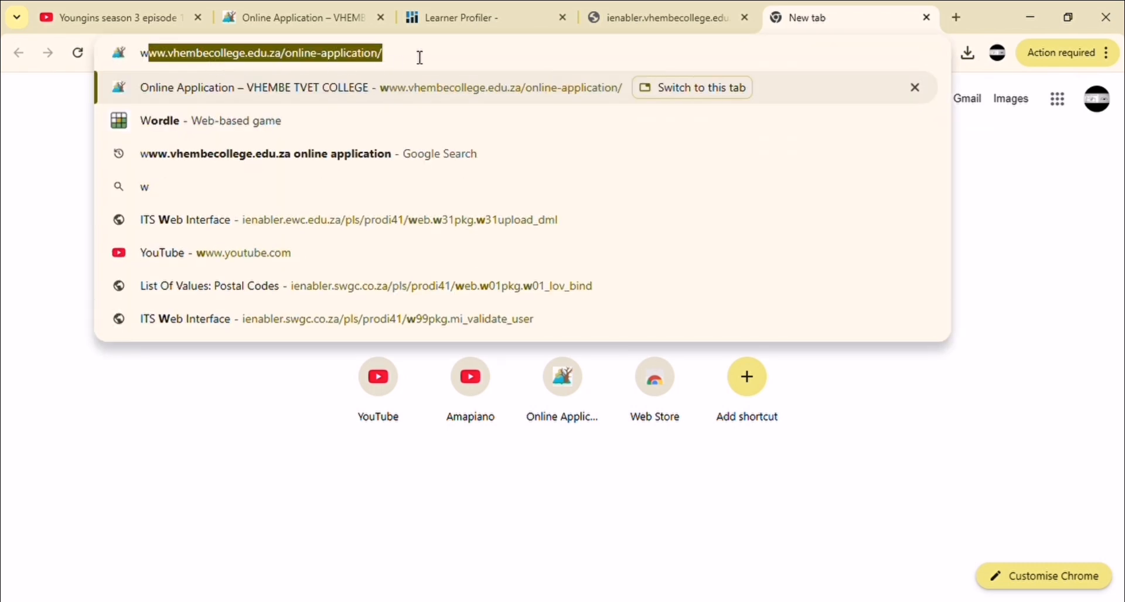
key("Right")
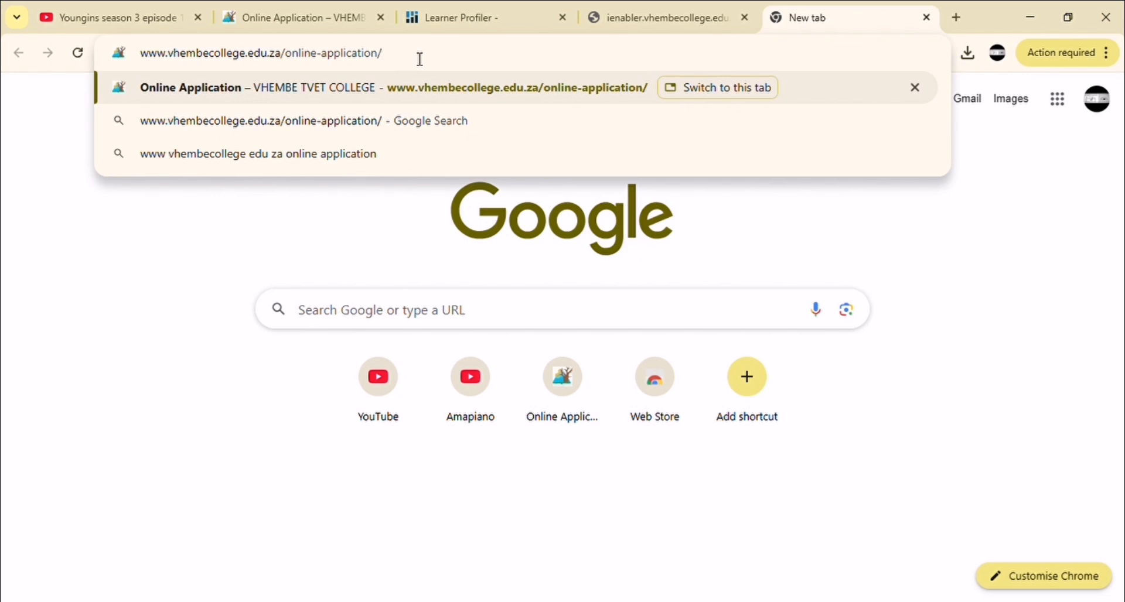
- Load the college Online Application page and scroll down to the Step 1 and Step 2 buttons
left_click(408, 93)
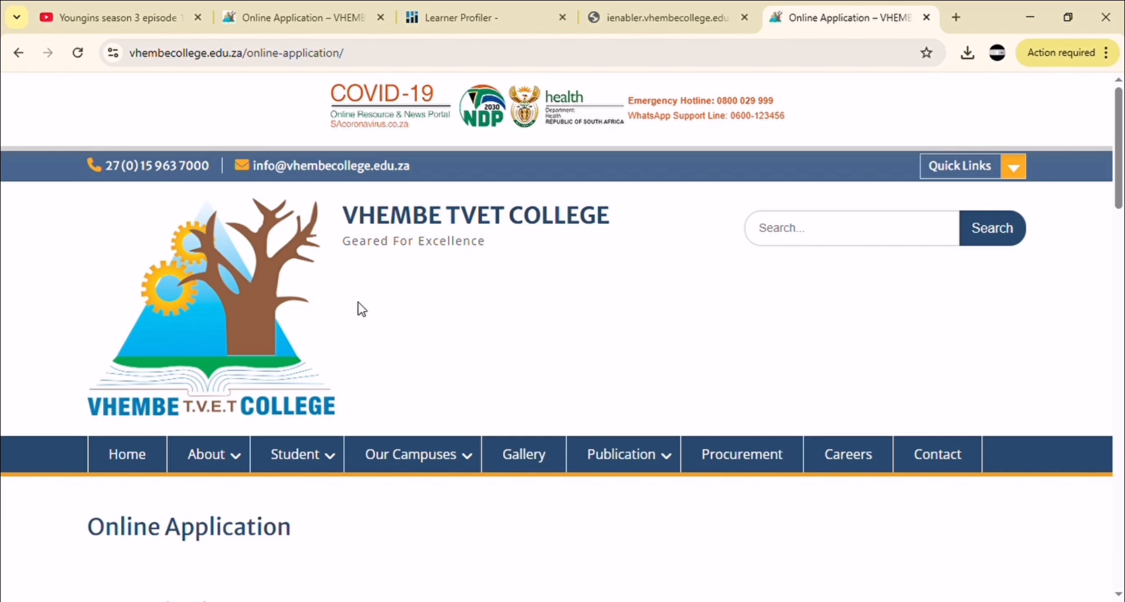
scroll(361, 309, "down", 5)
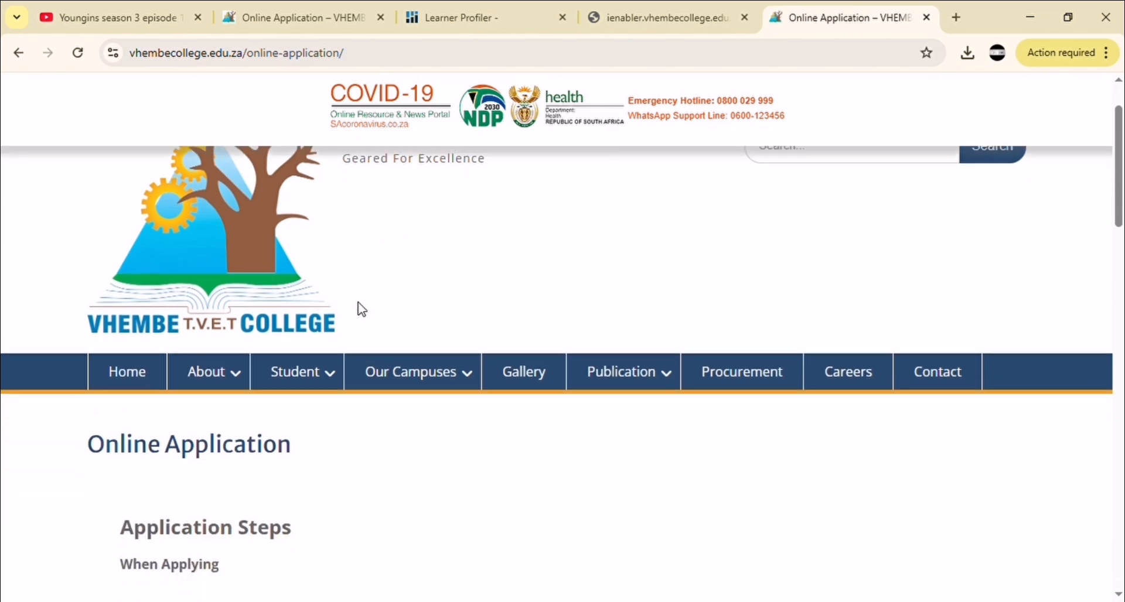
scroll(363, 310, "down", 7)
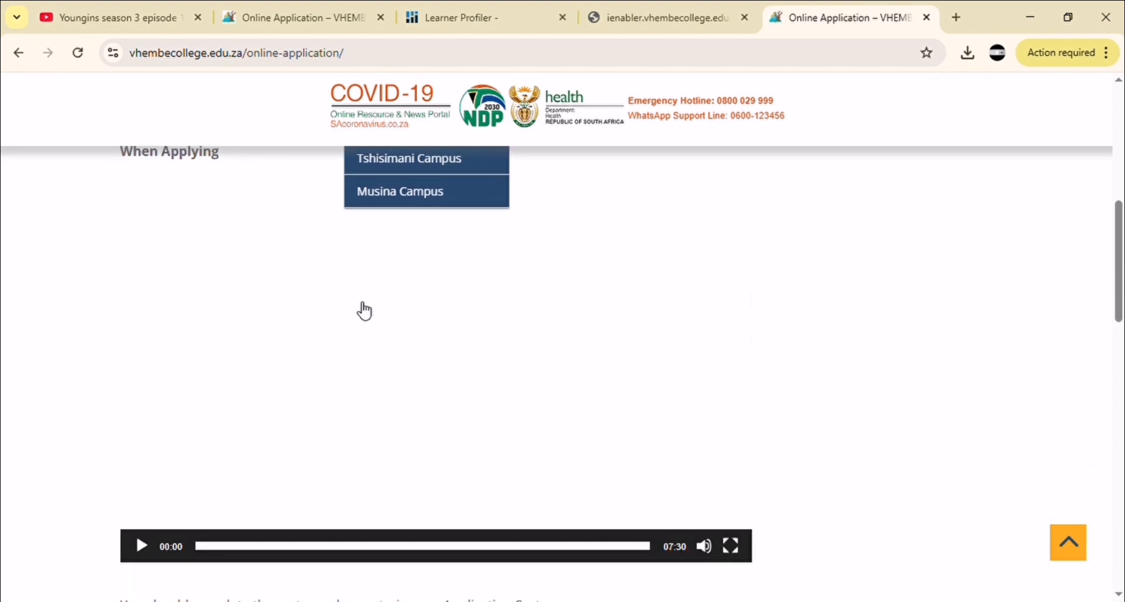
scroll(363, 311, "down", 5)
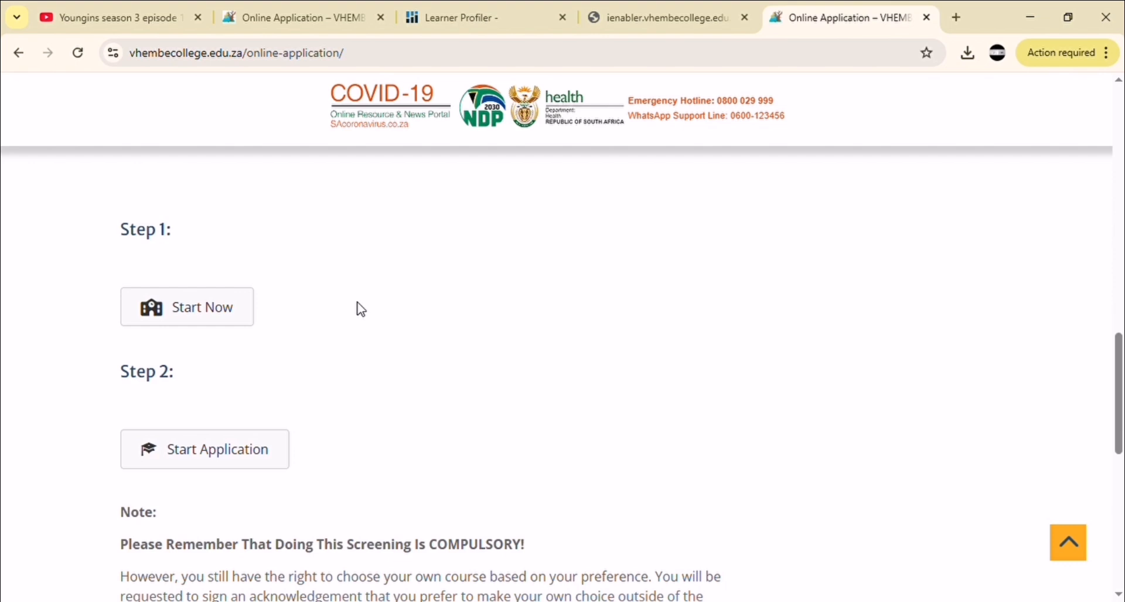
- Start an iEnabler application, answering No to student number and returning, and accept the POPI clause
left_click(217, 463)
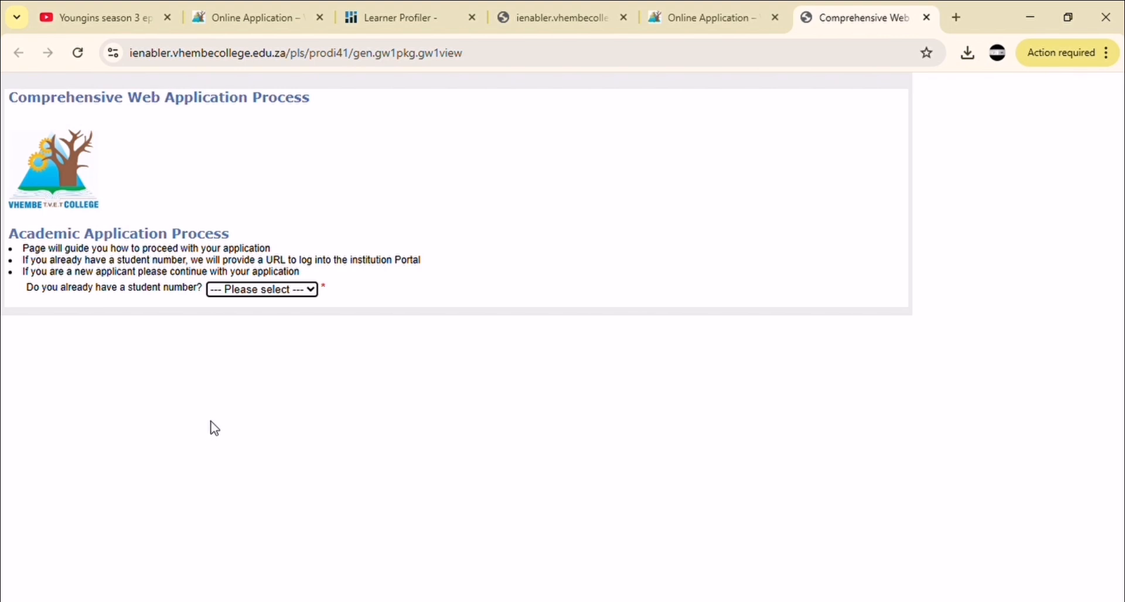
left_click(237, 295)
left_click(245, 335)
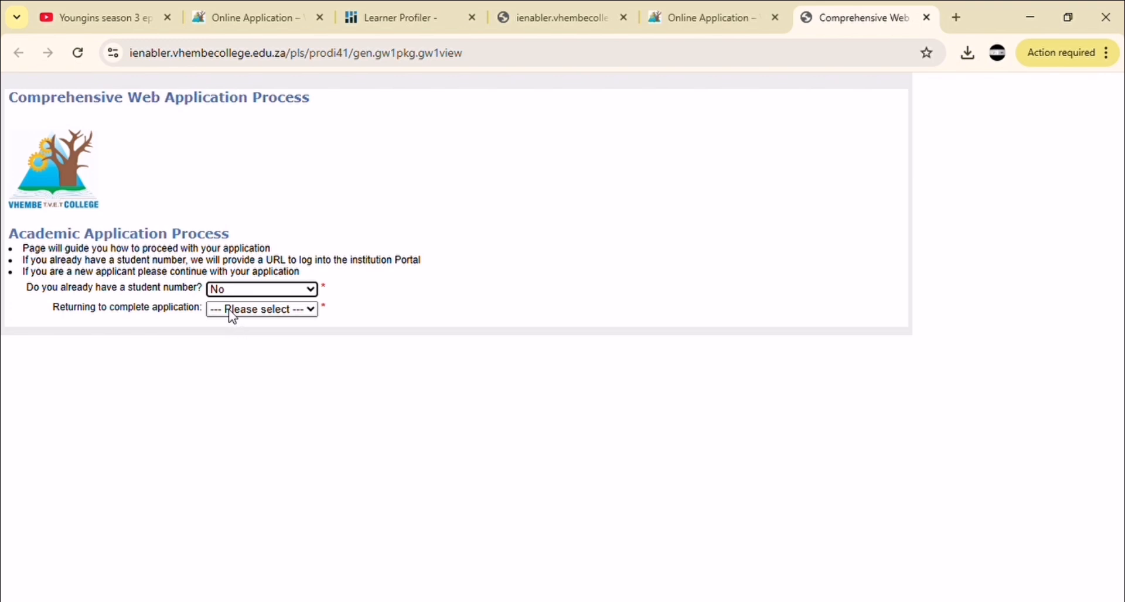
left_click(229, 311)
left_click(233, 368)
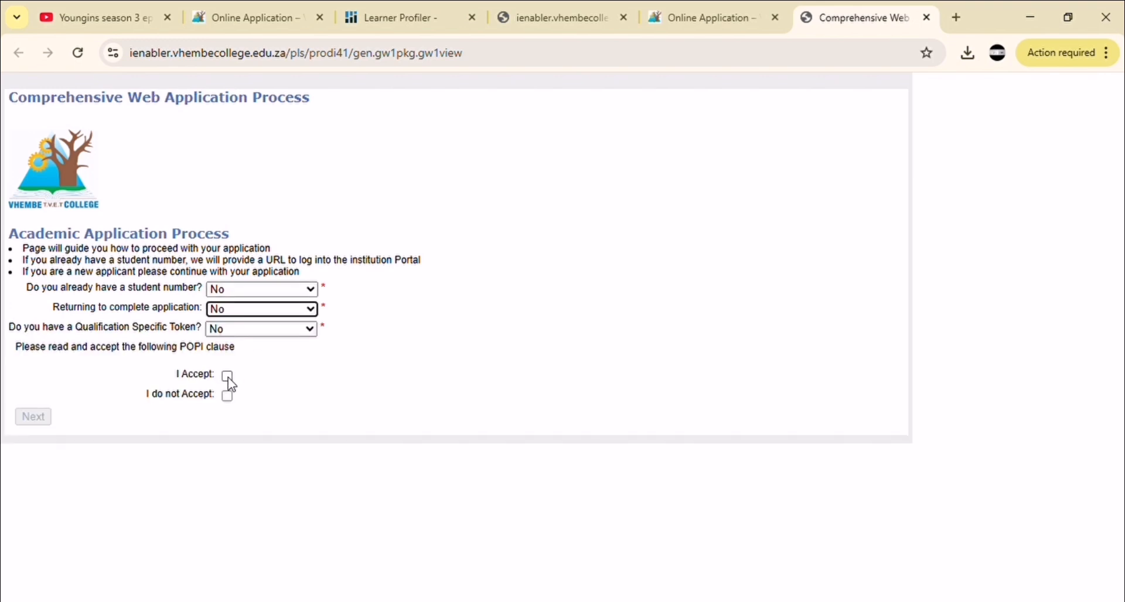
left_click(228, 377)
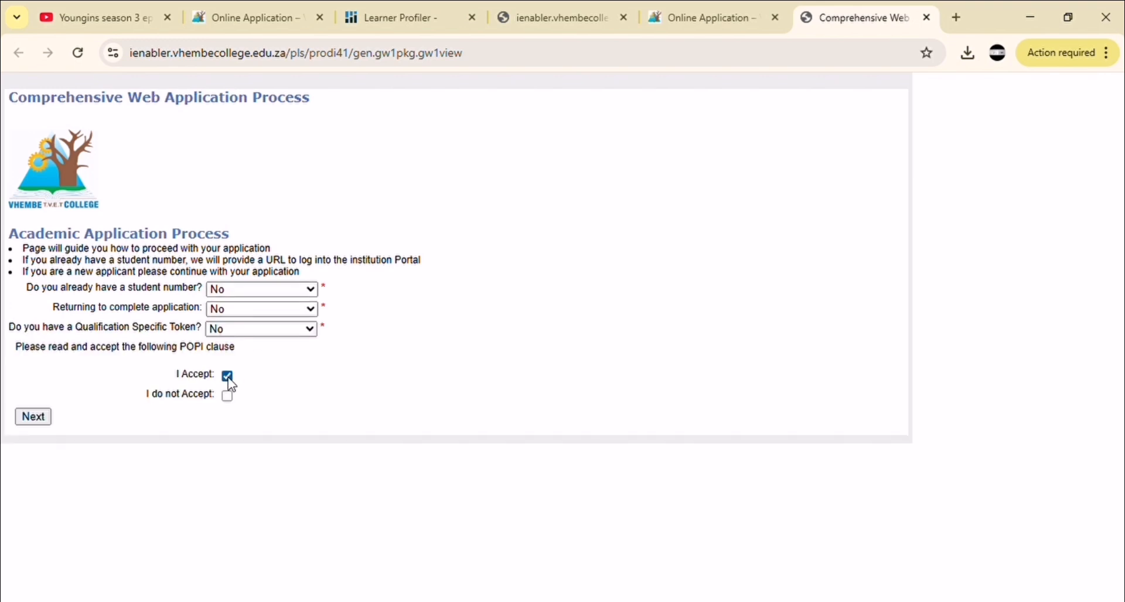
left_click(49, 420)
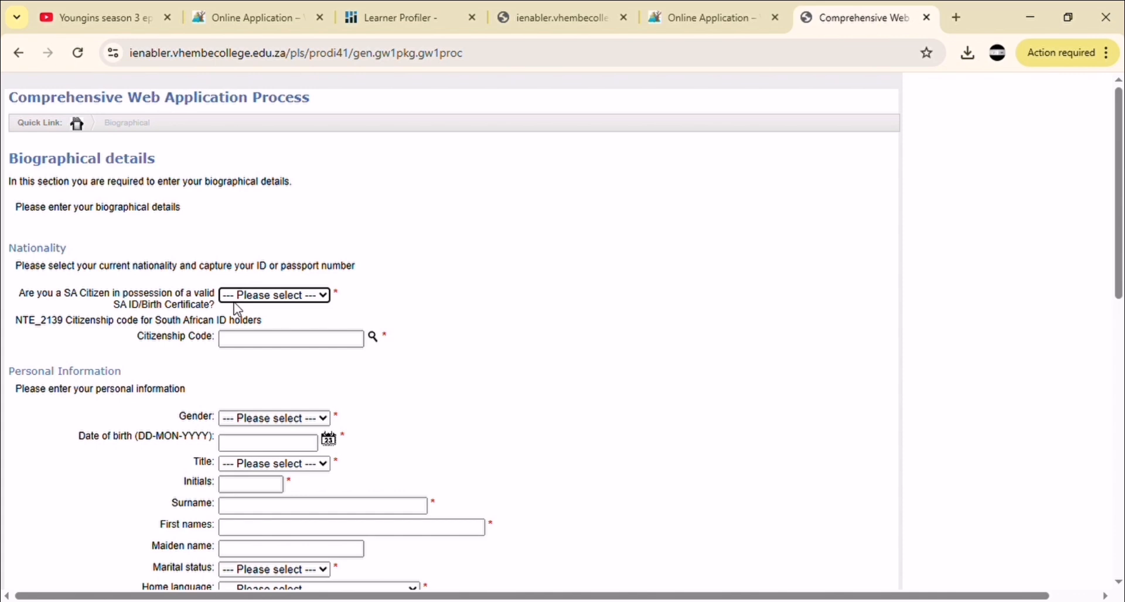
- Confirm SA citizenship with valid ID, enter 930, and pick the matching postal code from the lookup
scroll(238, 309, "down", 3)
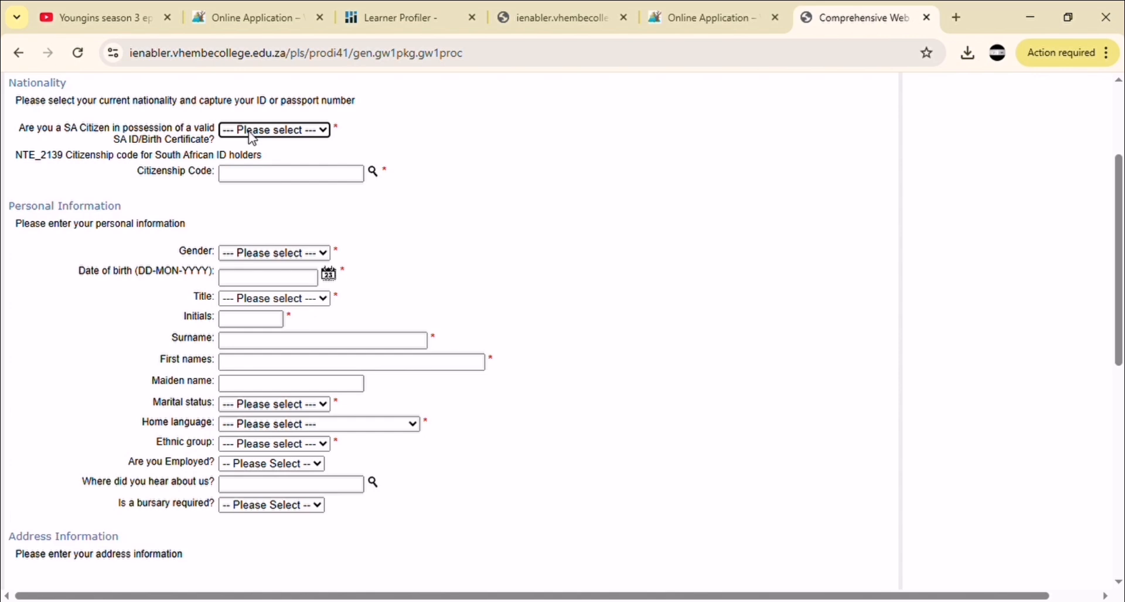
left_click(248, 178)
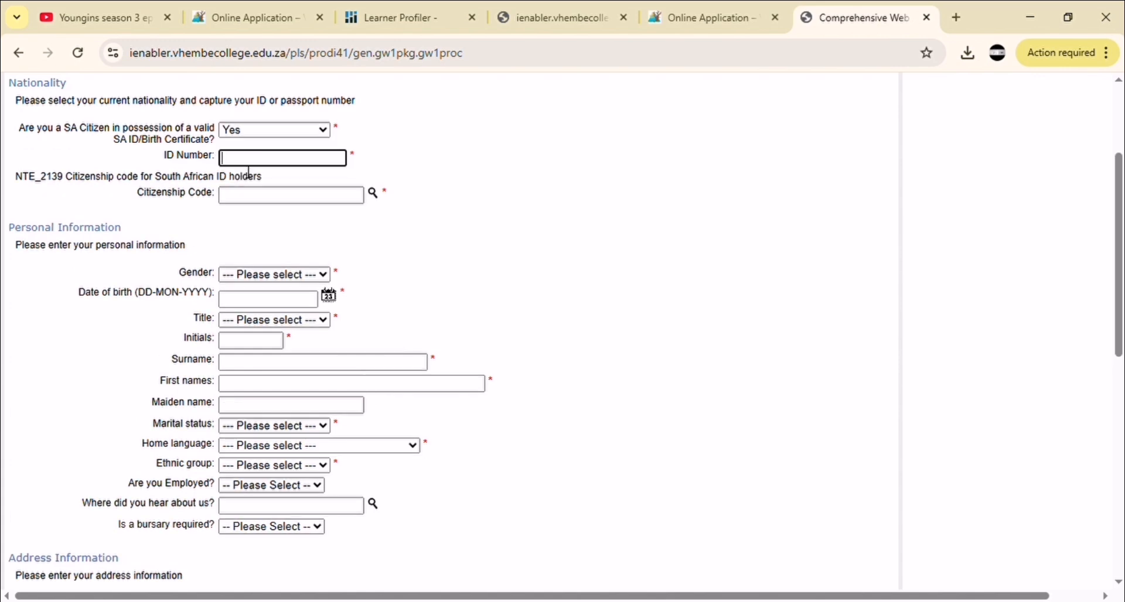
type("930")
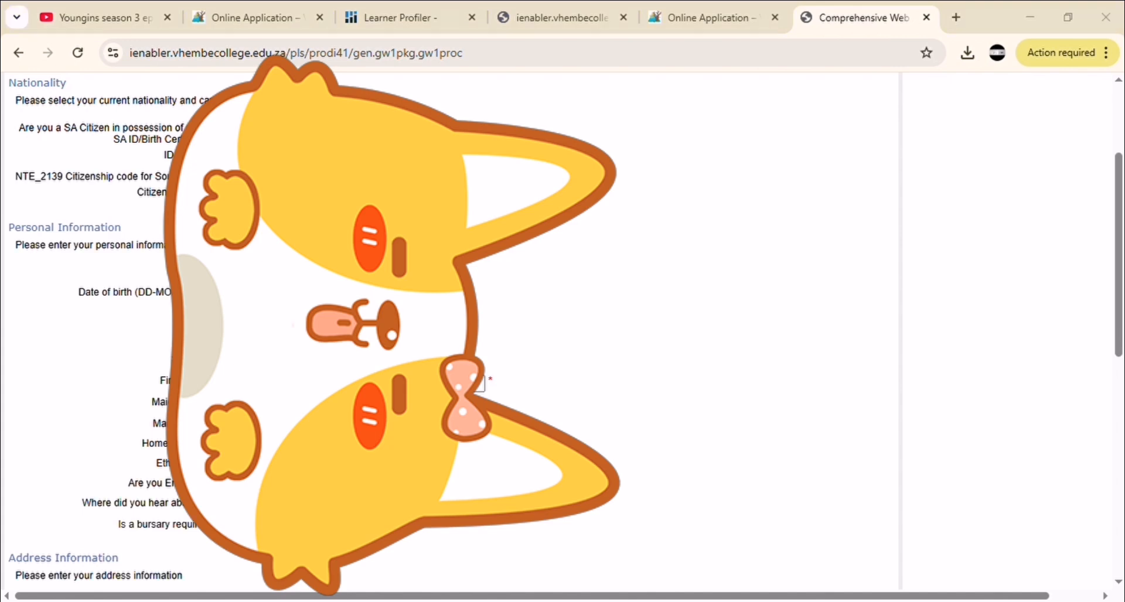
scroll(113, 232, "down", 3)
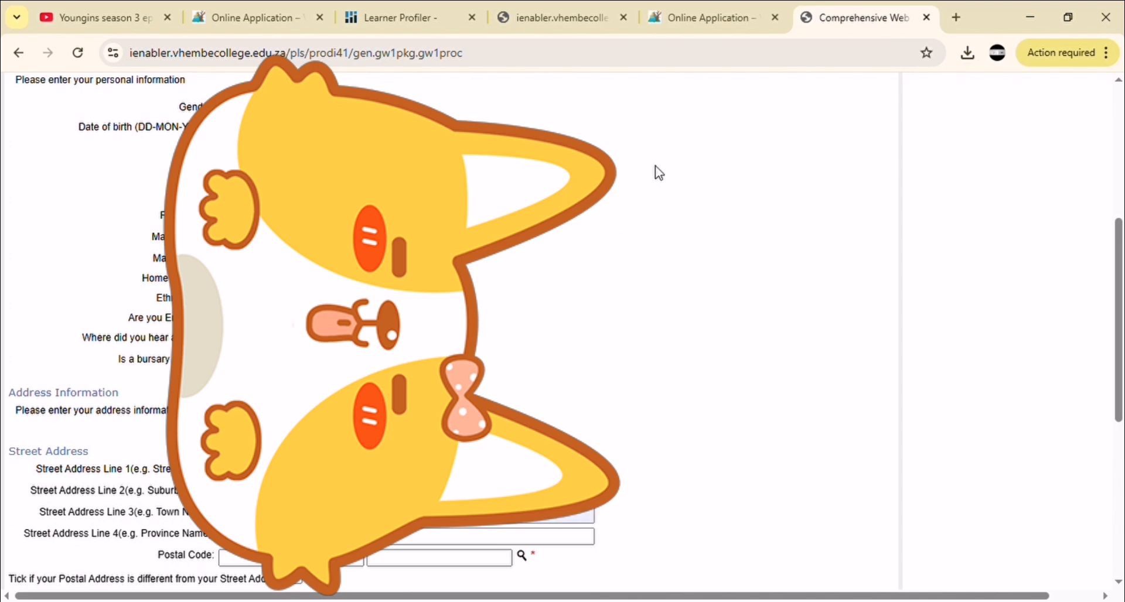
scroll(603, 231, "down", 3)
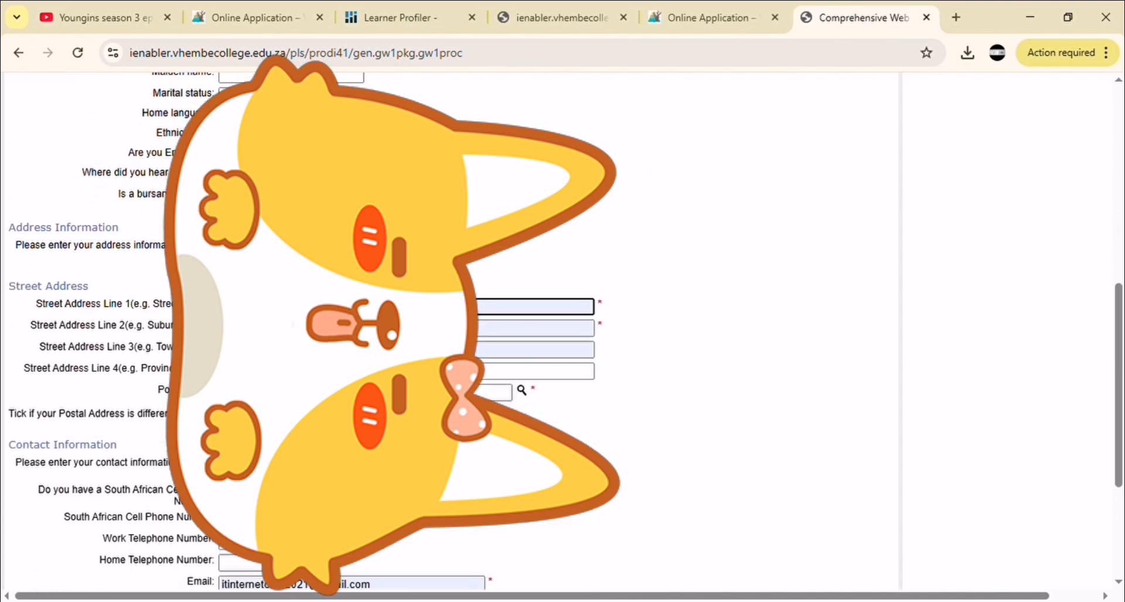
left_click(523, 391)
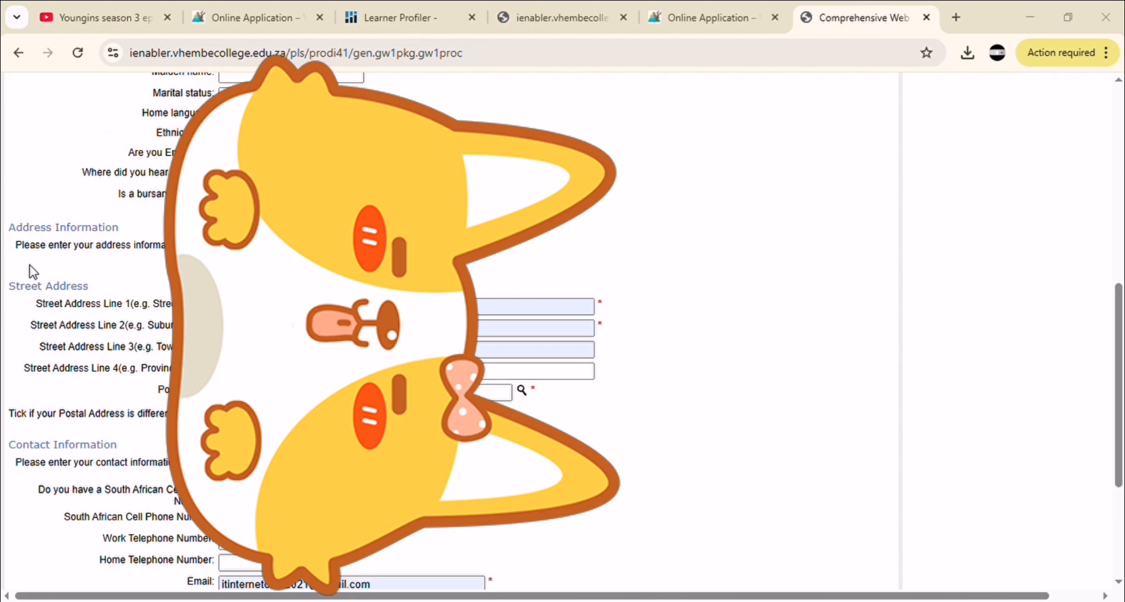
left_click(61, 274)
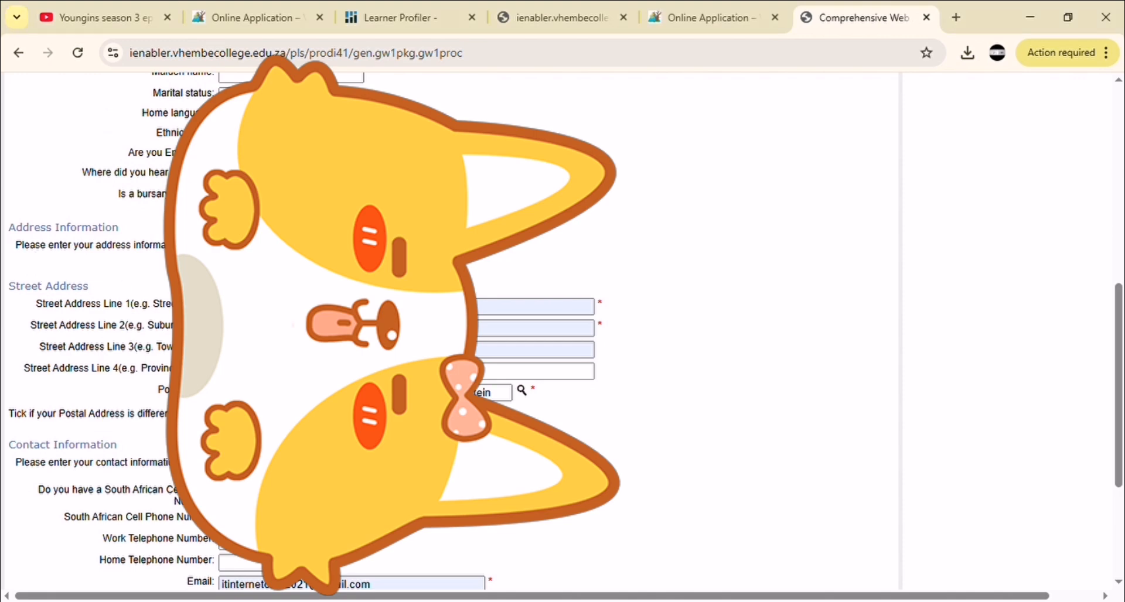
- Review the rest of the Biographical details form and submit it
scroll(293, 375, "down", 1)
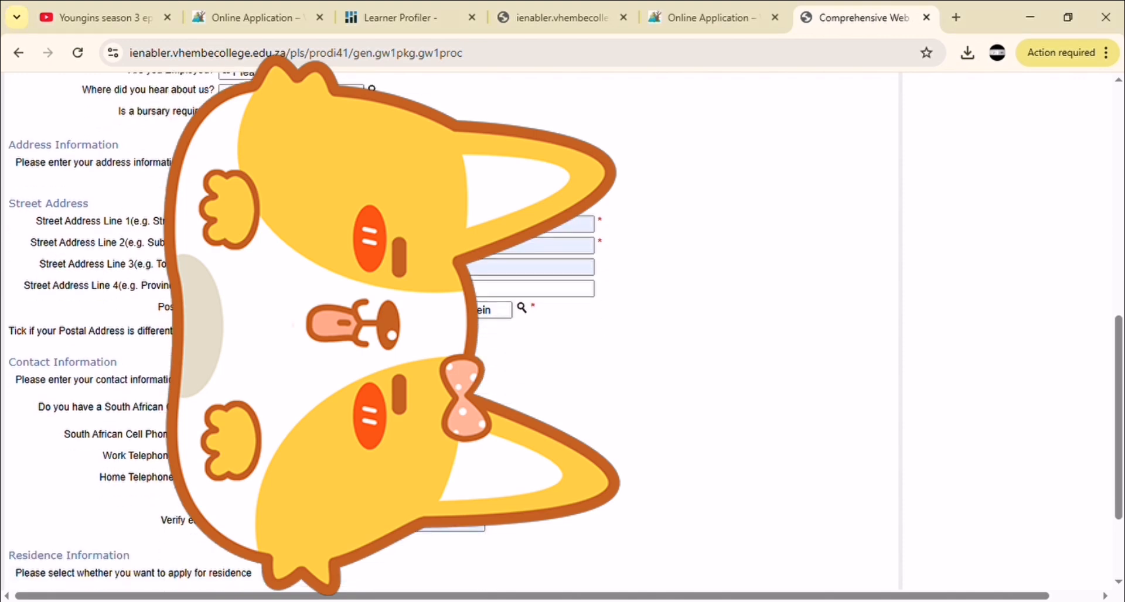
scroll(445, 328, "down", 2)
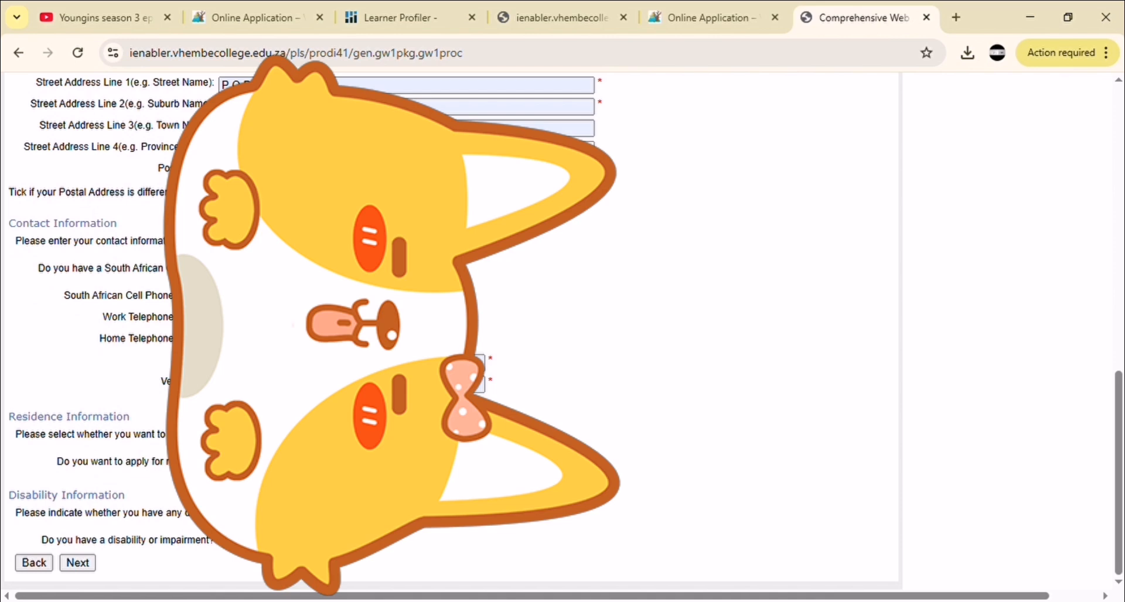
scroll(445, 328, "up", 10)
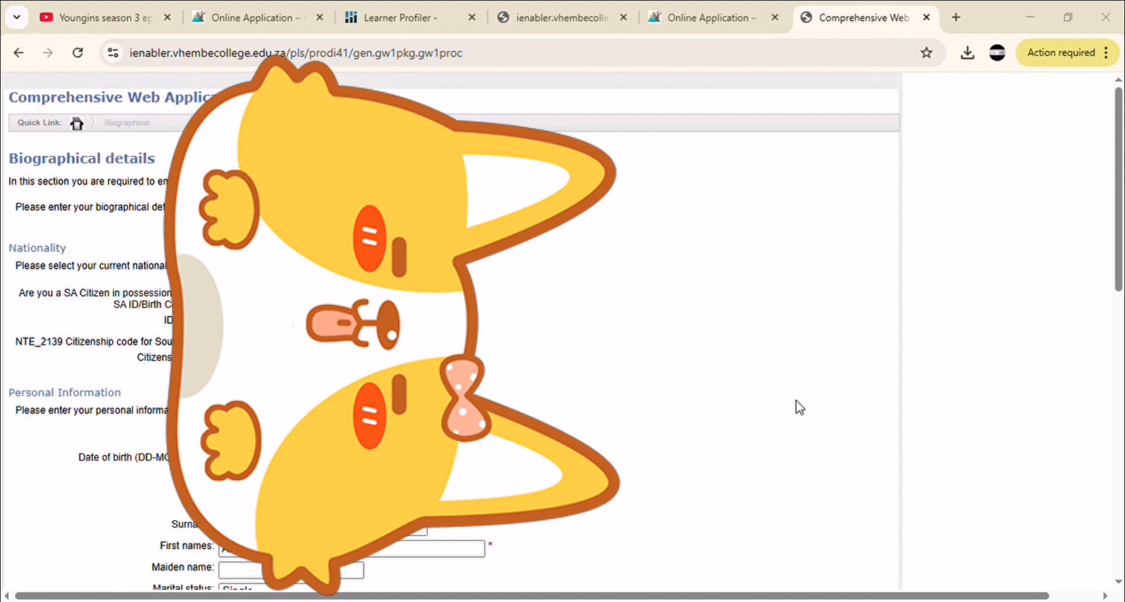
left_click(69, 418)
scroll(451, 331, "down", 8)
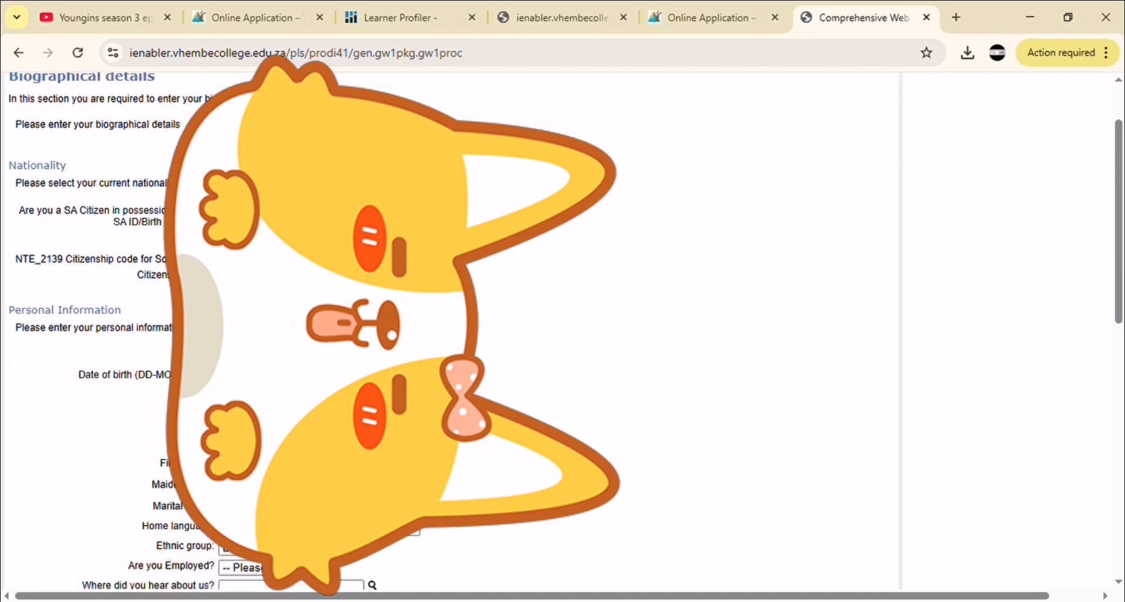
scroll(186, 527, "down", 5)
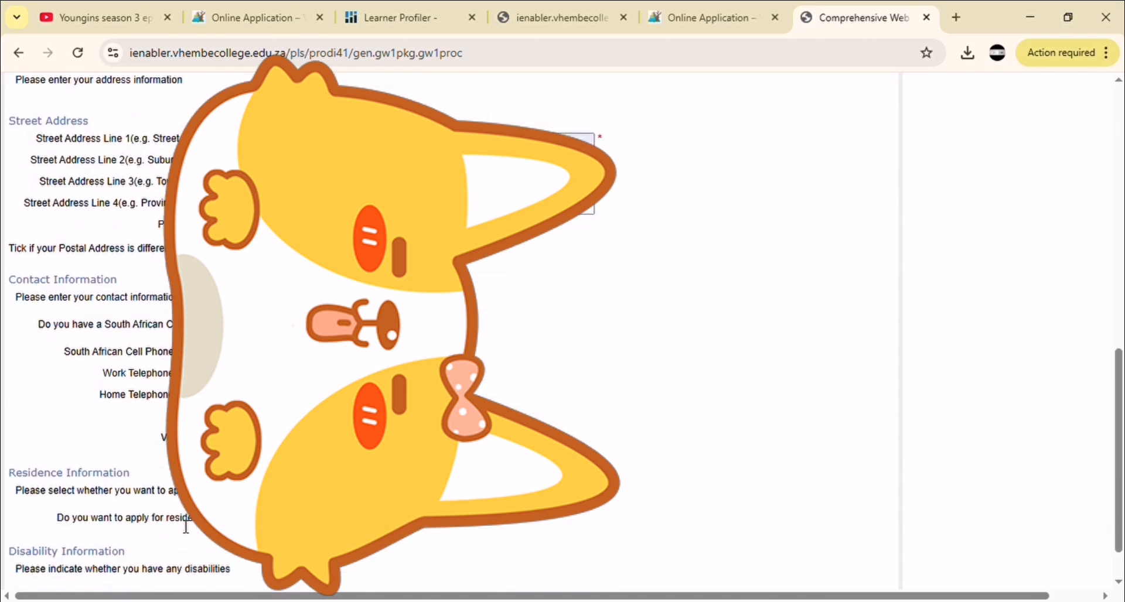
left_click(82, 564)
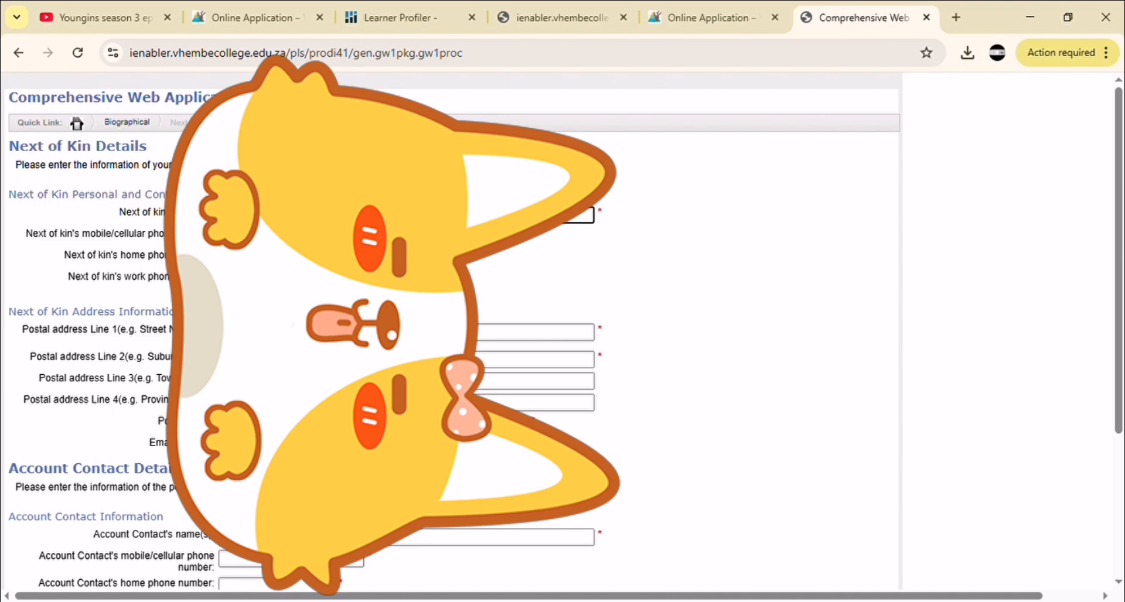
- Fill in the next-of-kin and account contact details, autofilling the contact's address and email, and submit
key("Tab")
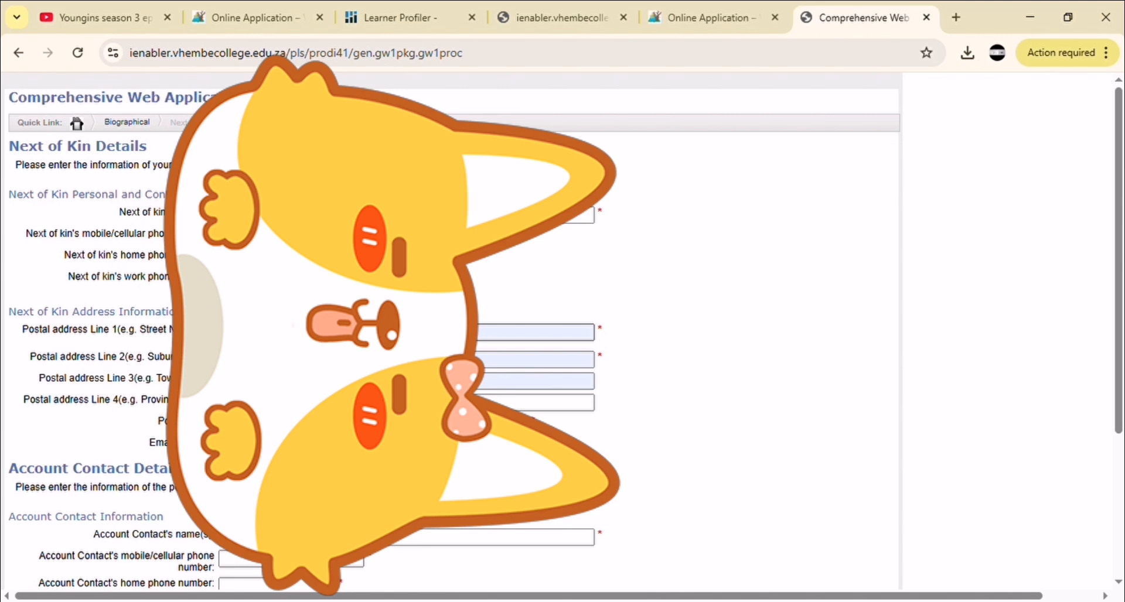
scroll(451, 328, "down", 4)
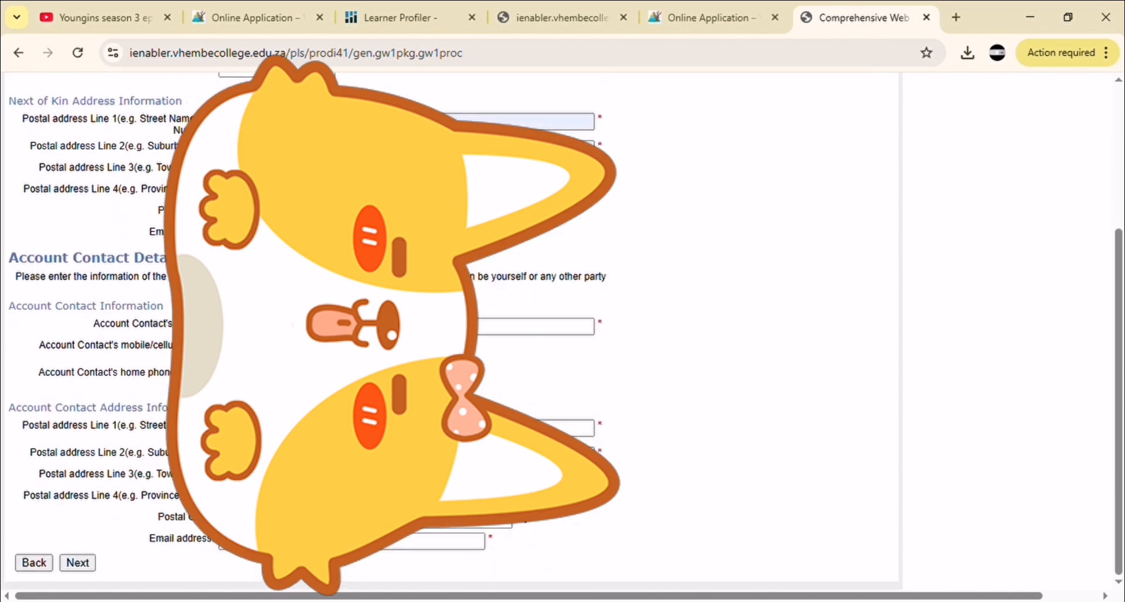
left_click(375, 327)
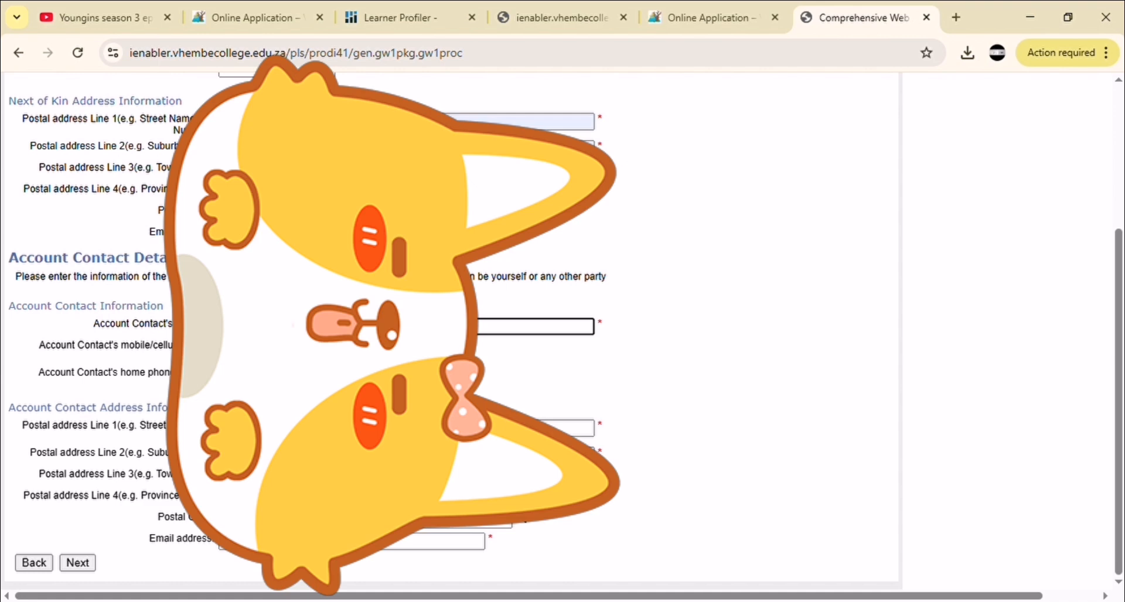
key("Tab")
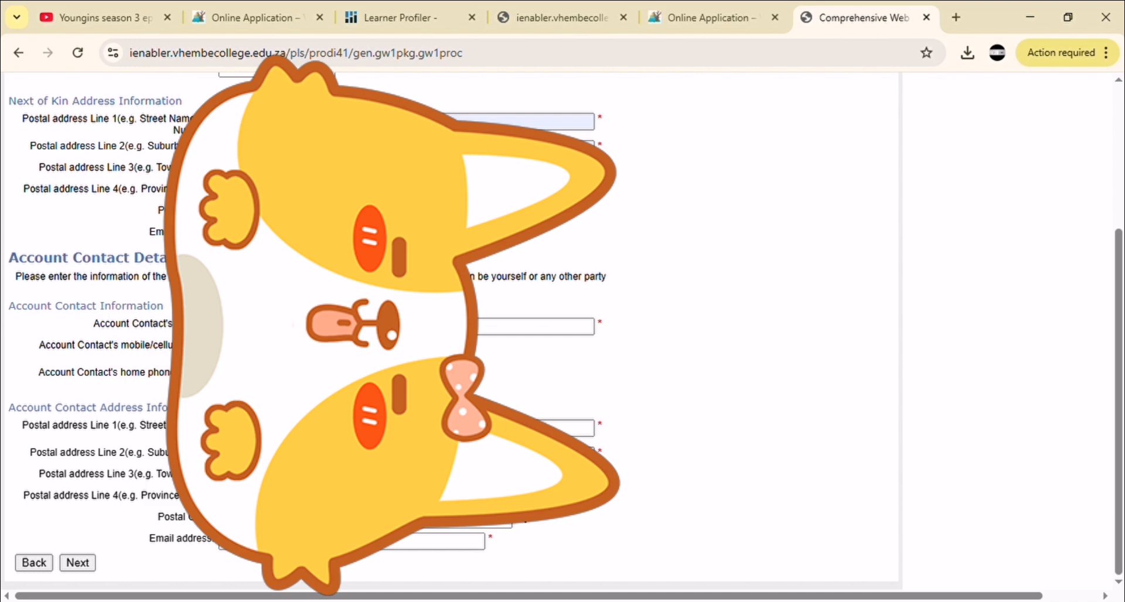
left_click(375, 428)
left_click(351, 457)
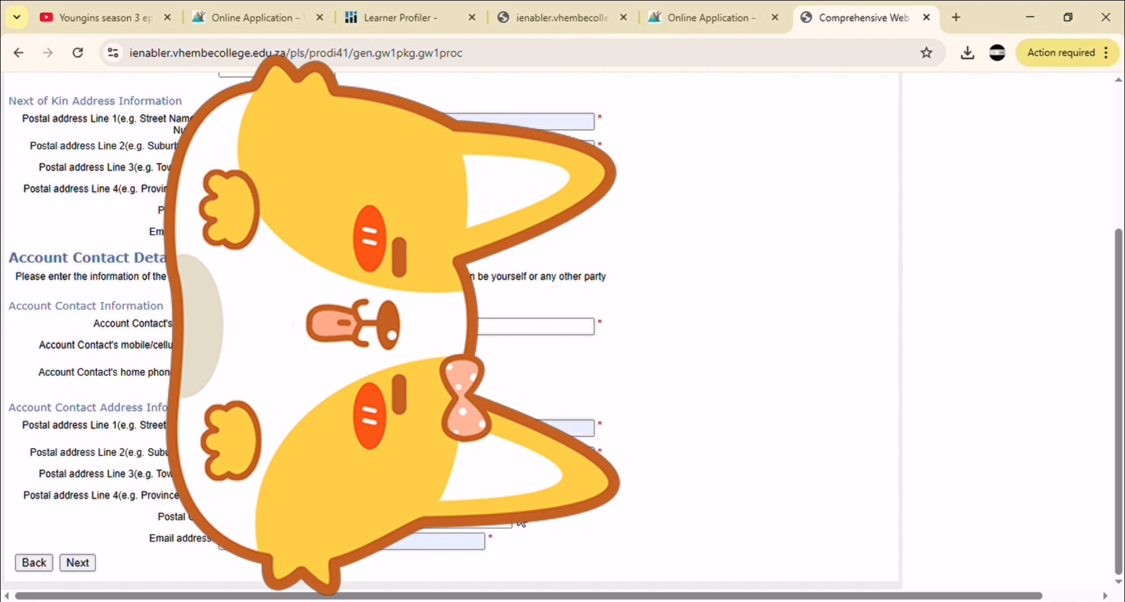
left_click(45, 278)
left_click(78, 563)
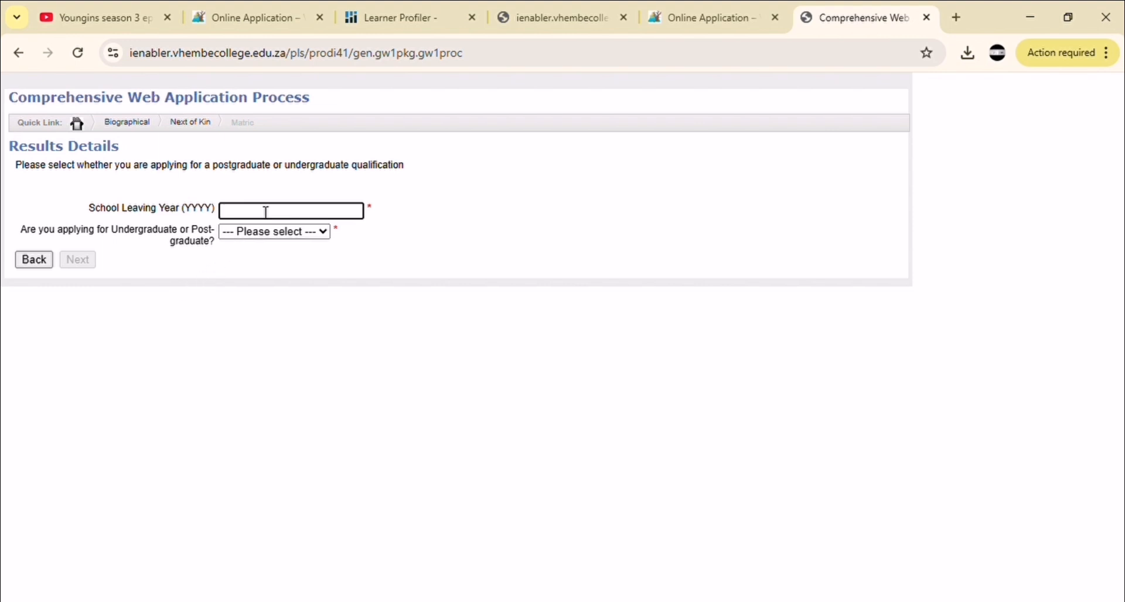
- Enter 2011 as the School Leaving Year and open the Undergraduate or Post-graduate choice
type("2011")
left_click(265, 233)
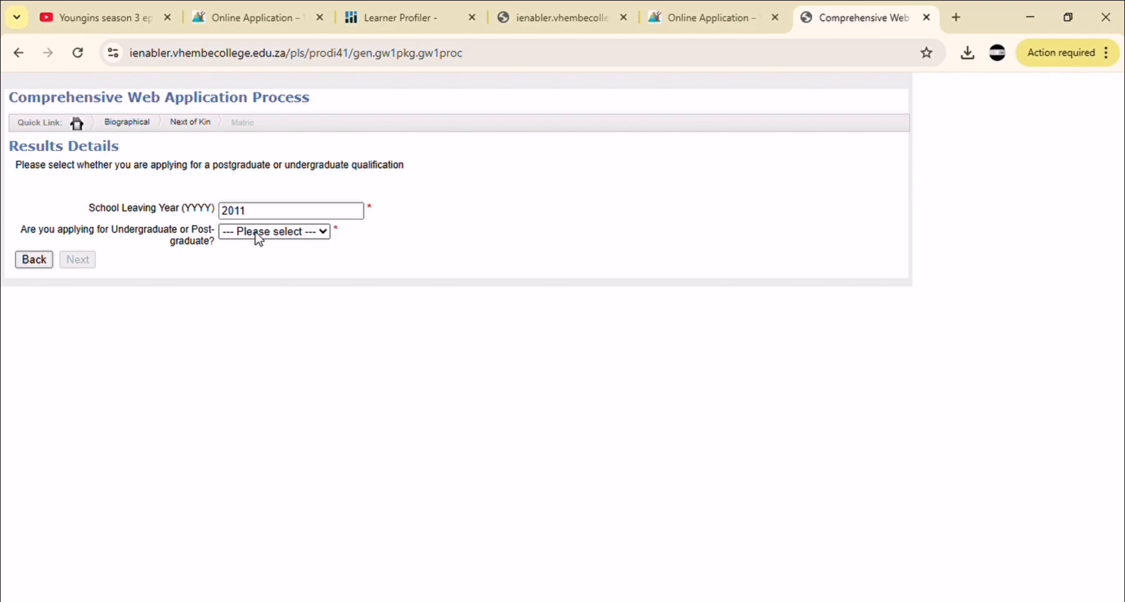
- Choose Undergraduate, certificate NTC3/N3/NSC, and subject Afrikaans Prim/Home Language with Meritorius Achievement
left_click(258, 274)
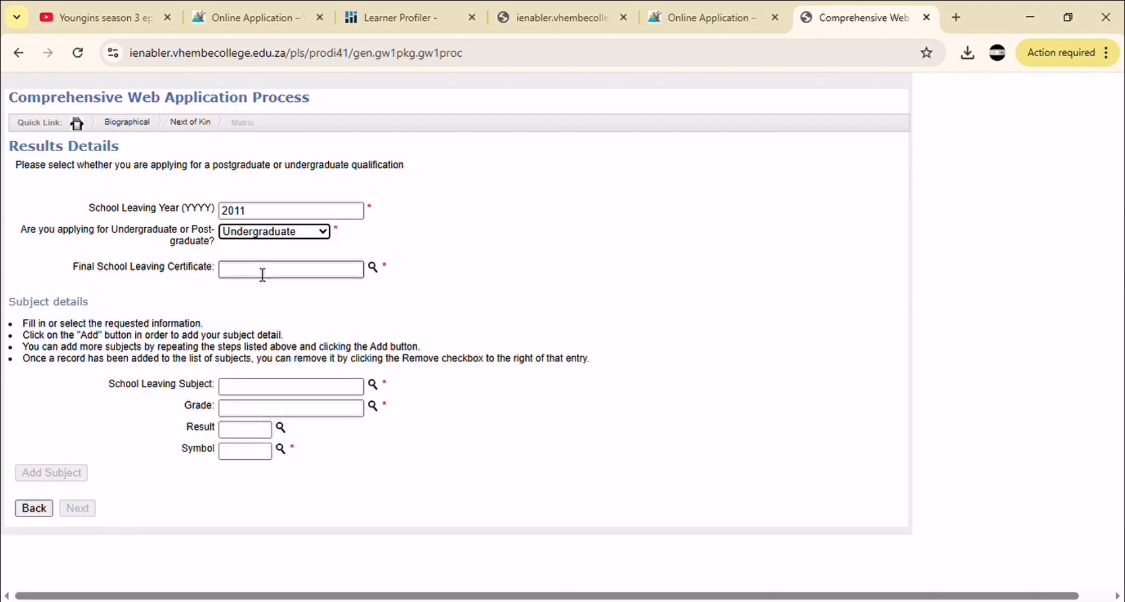
left_click(379, 272)
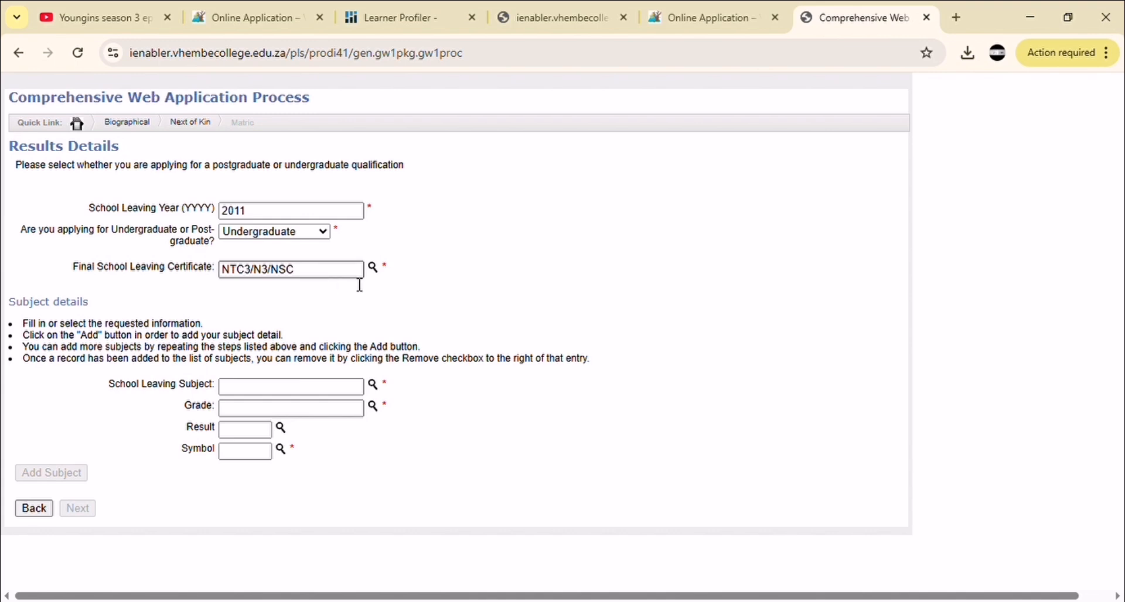
left_click(380, 276)
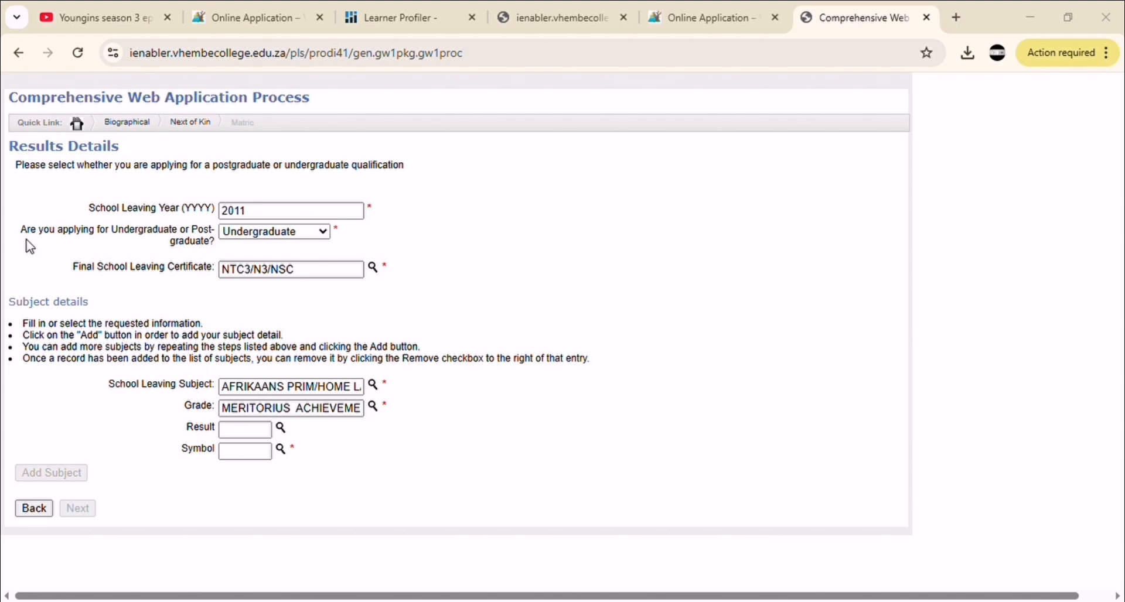
- Add Afrikaans, then English first additional language with Outstanding Achievement and symbol 7
left_click(56, 473)
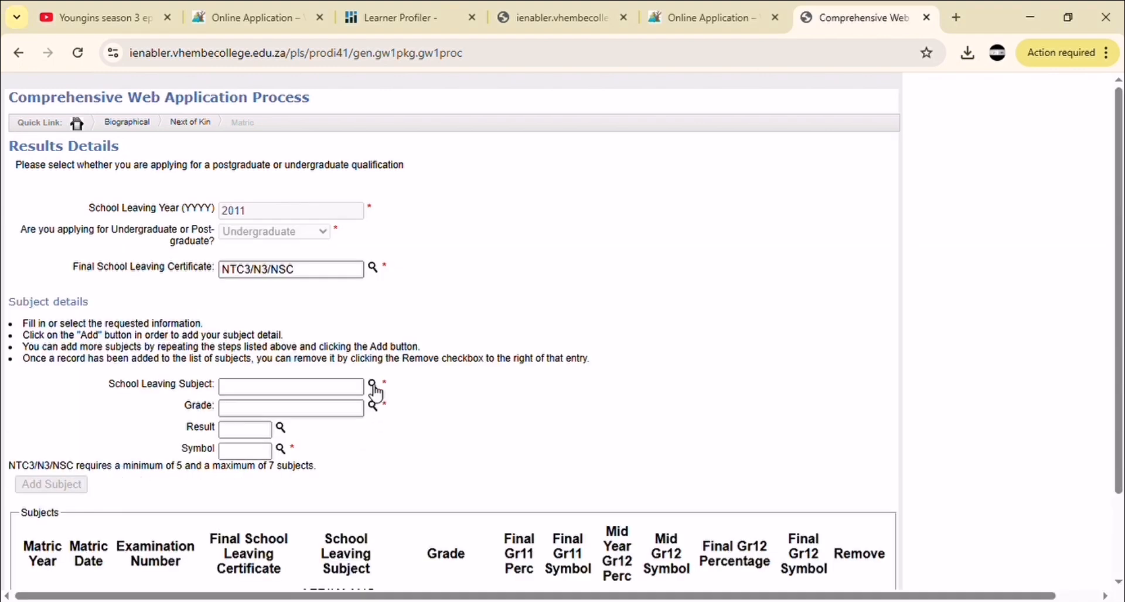
left_click(373, 387)
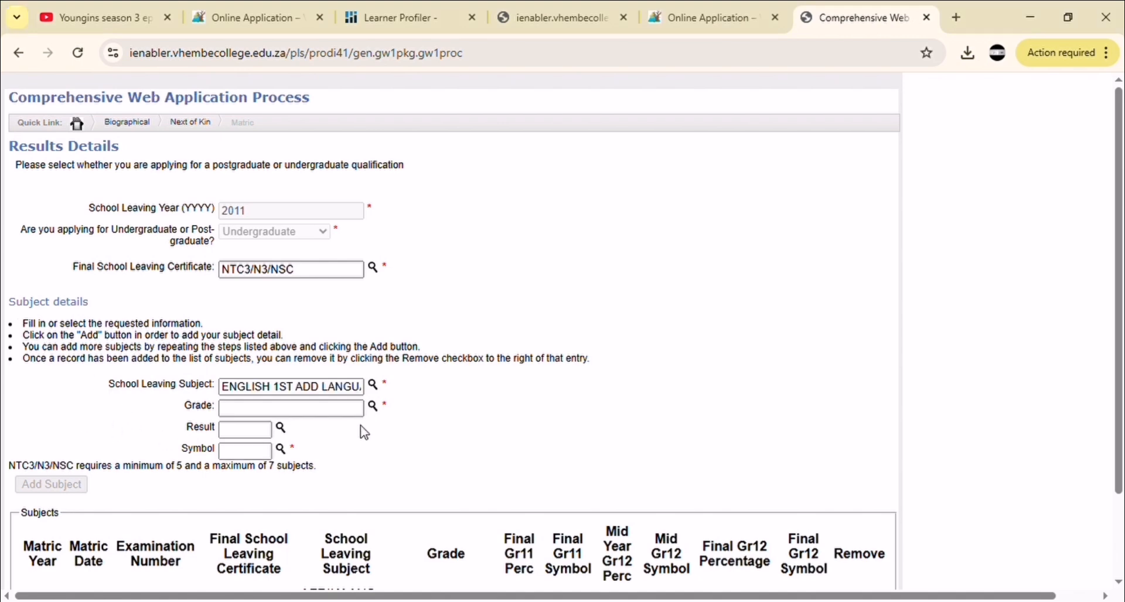
left_click(373, 408)
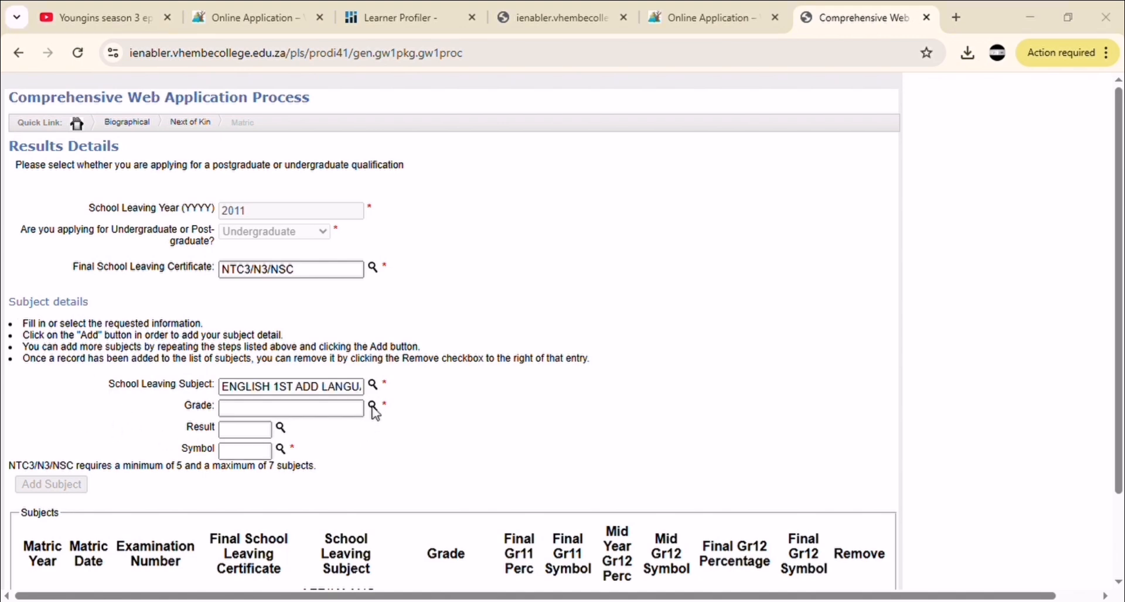
left_click(36, 328)
left_click(281, 449)
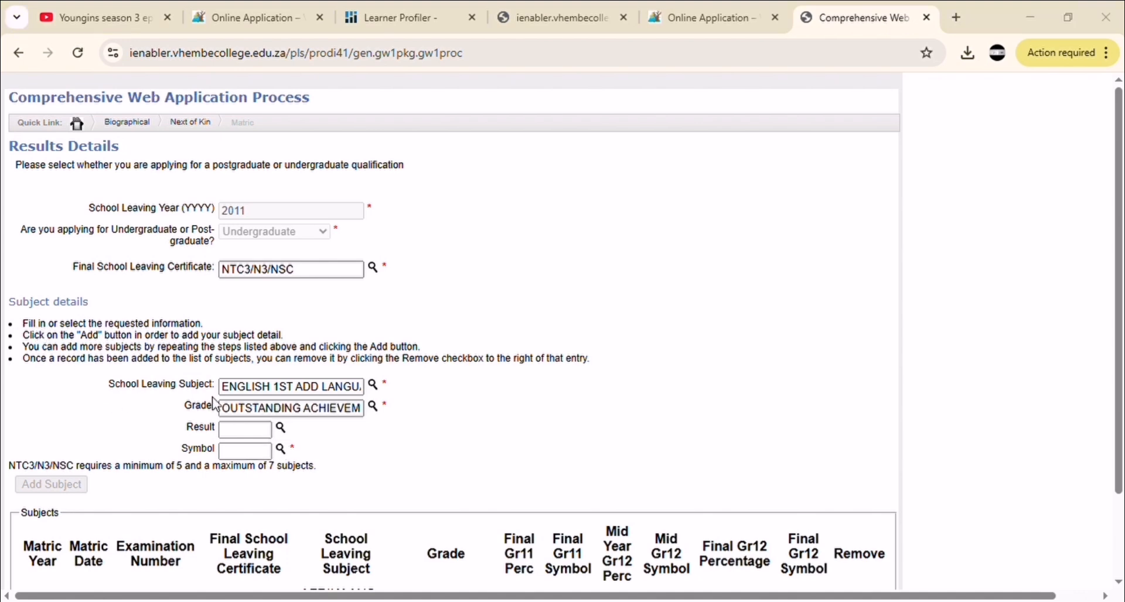
left_click(26, 247)
left_click(75, 485)
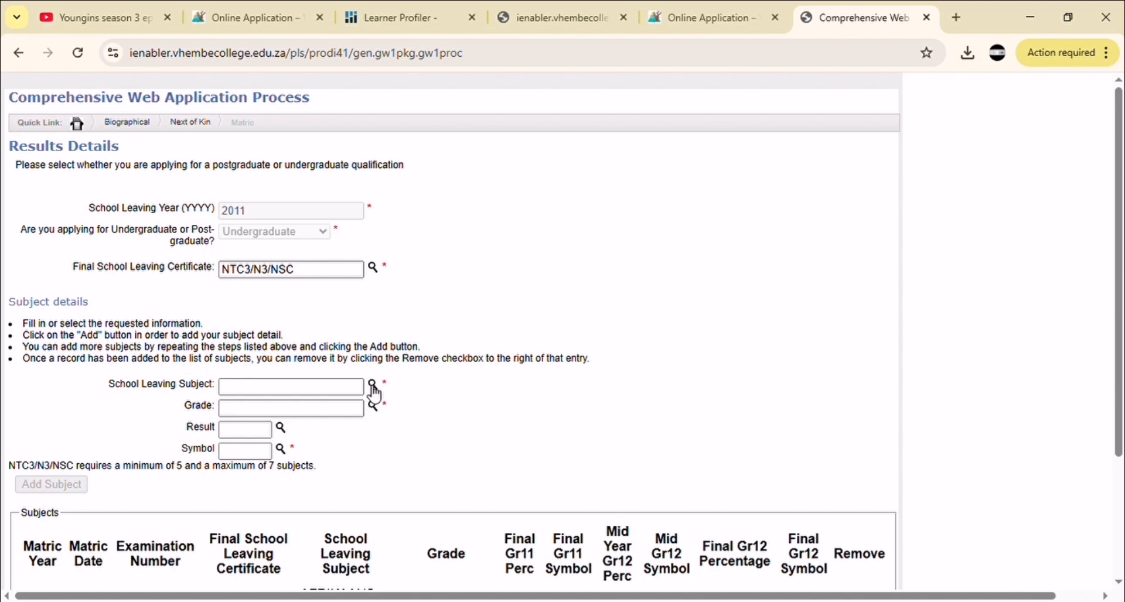
- Add Mathematical Literacy with Outstanding Achievement grade and symbol 7
left_click(372, 385)
left_click(84, 443)
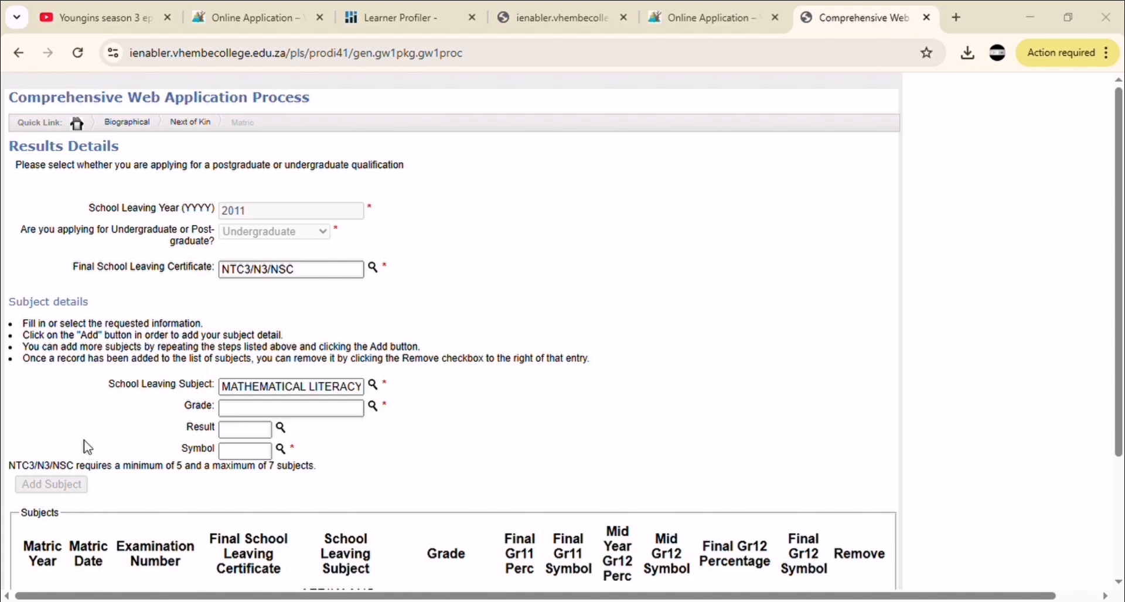
left_click(373, 409)
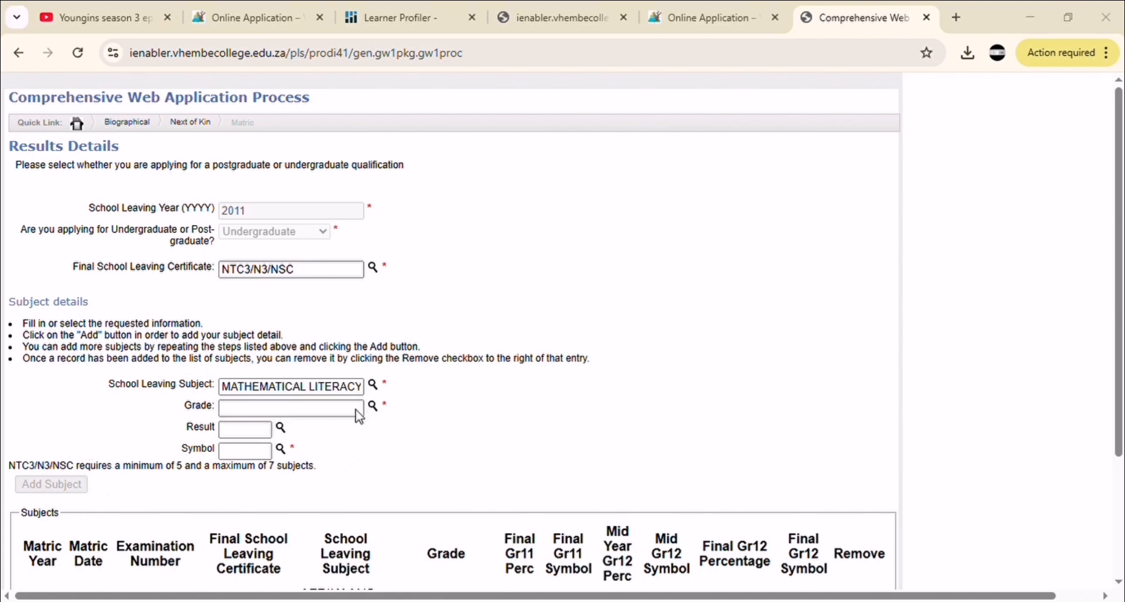
left_click(104, 328)
left_click(280, 449)
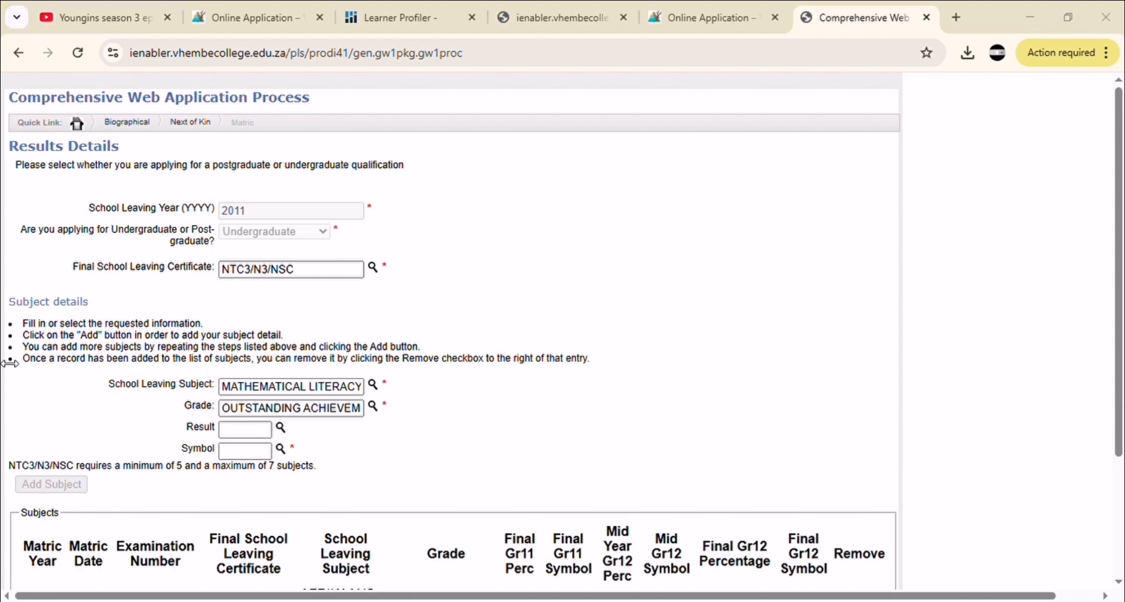
left_click(28, 245)
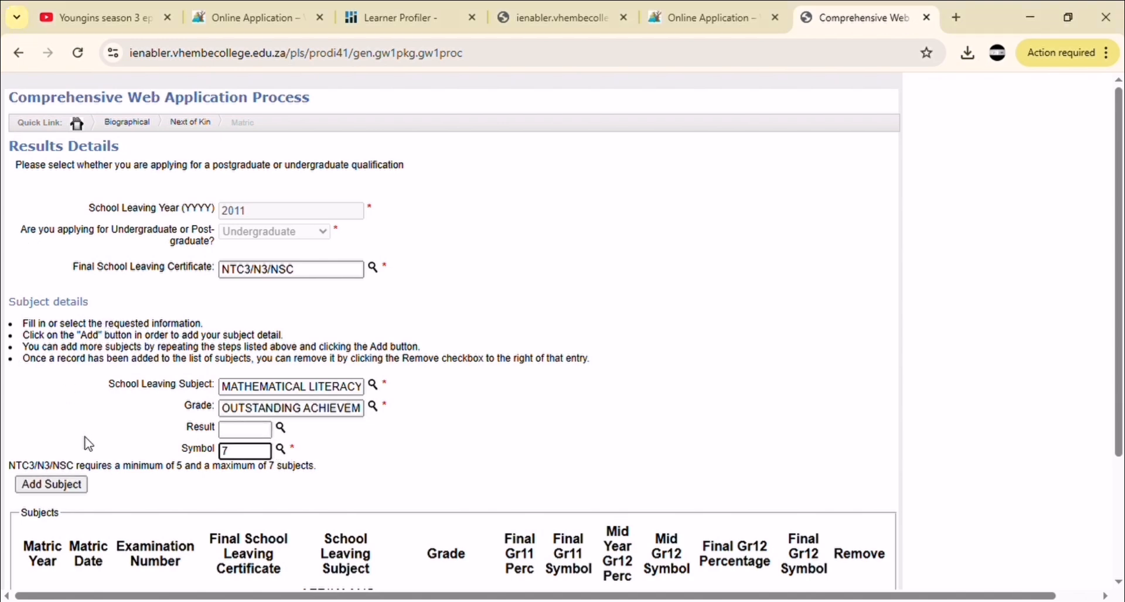
left_click(65, 485)
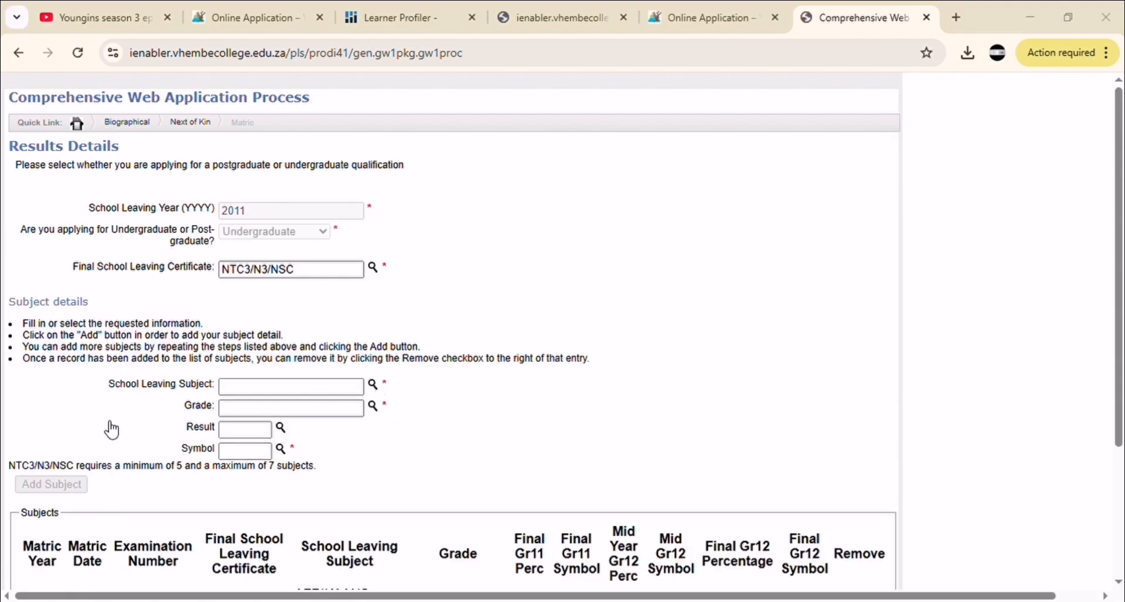
- Add Life Orientation (Outstanding Achievement, symbol 7) and Consumer Studies (Meritorious Achievement, symbol 6)
left_click(81, 481)
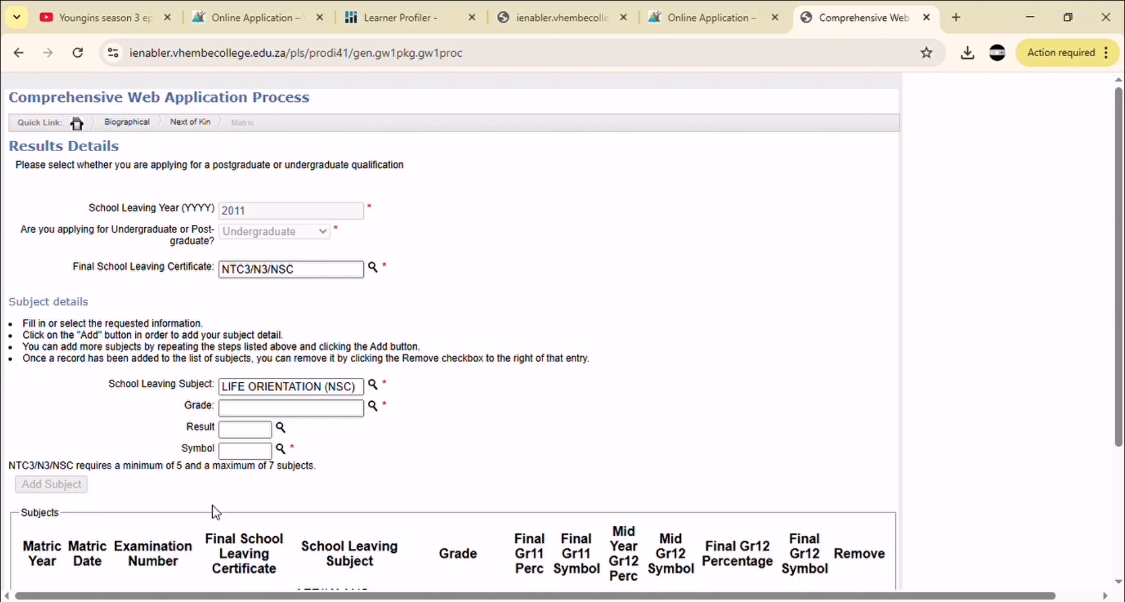
left_click(373, 405)
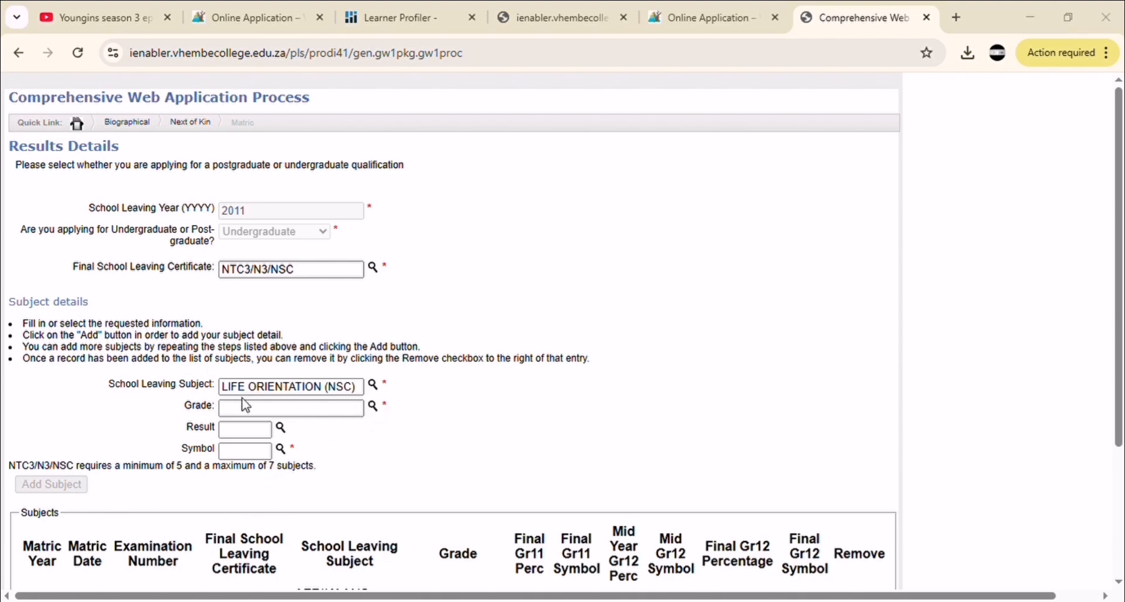
left_click(70, 328)
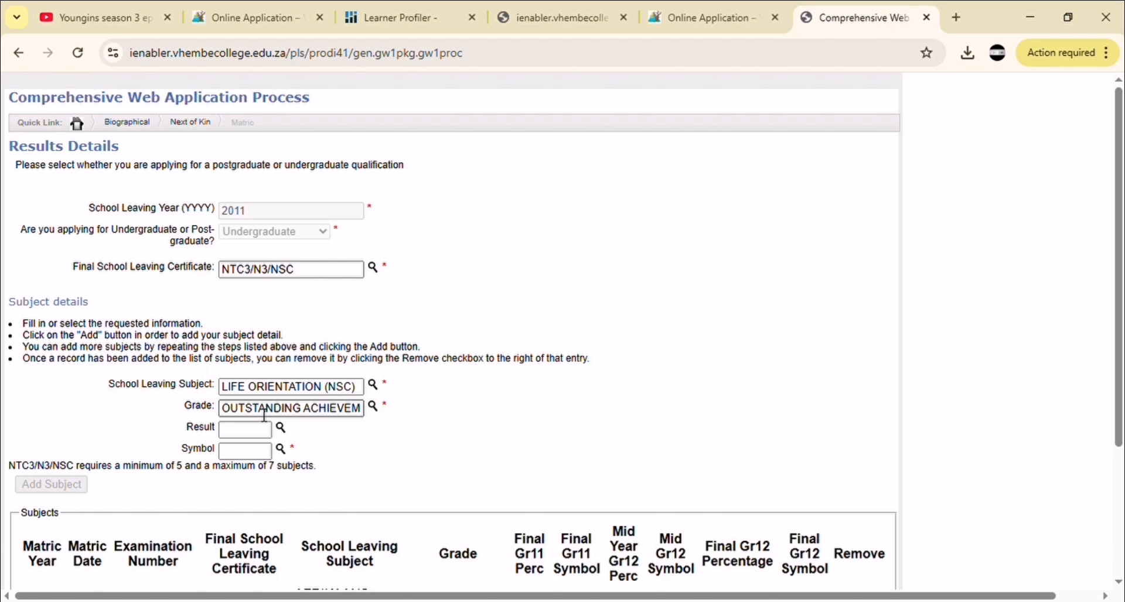
left_click(280, 450)
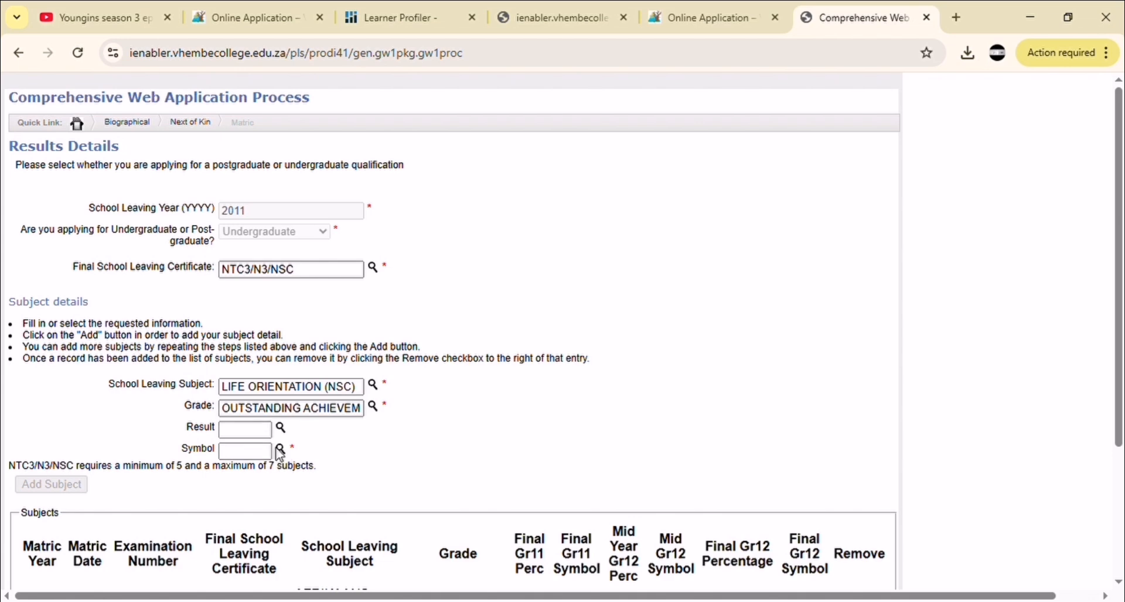
left_click(27, 251)
left_click(76, 486)
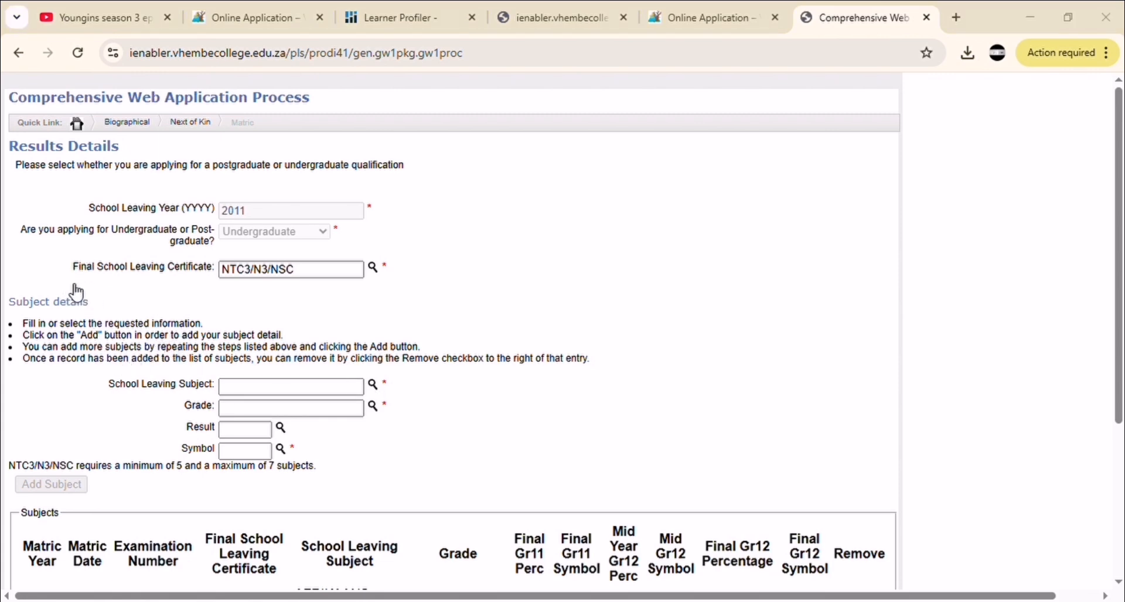
left_click(373, 406)
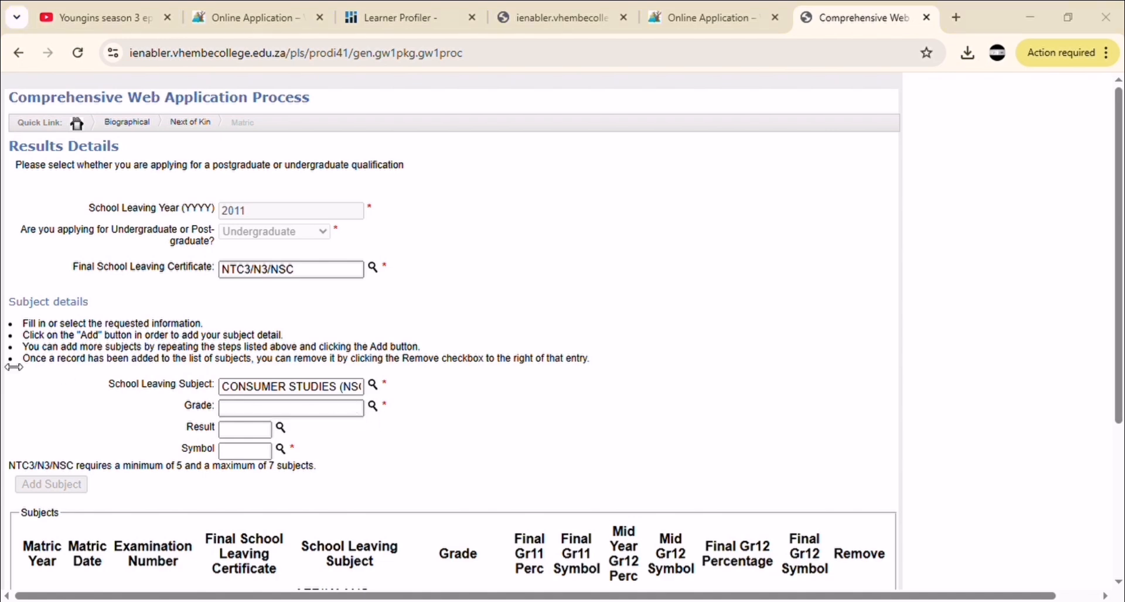
left_click(65, 313)
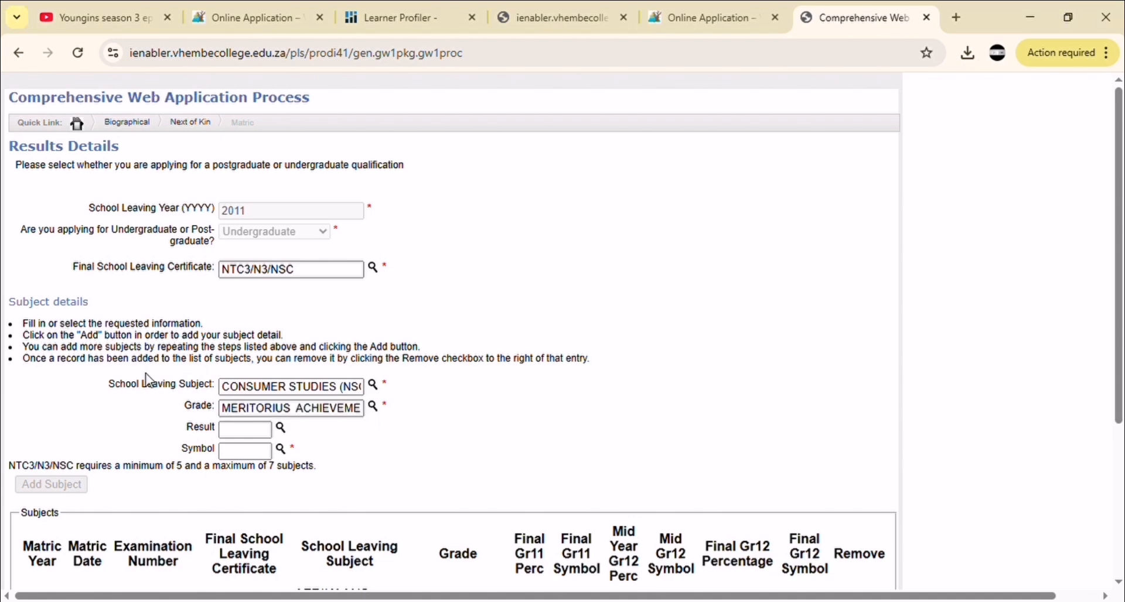
left_click(282, 448)
left_click(29, 246)
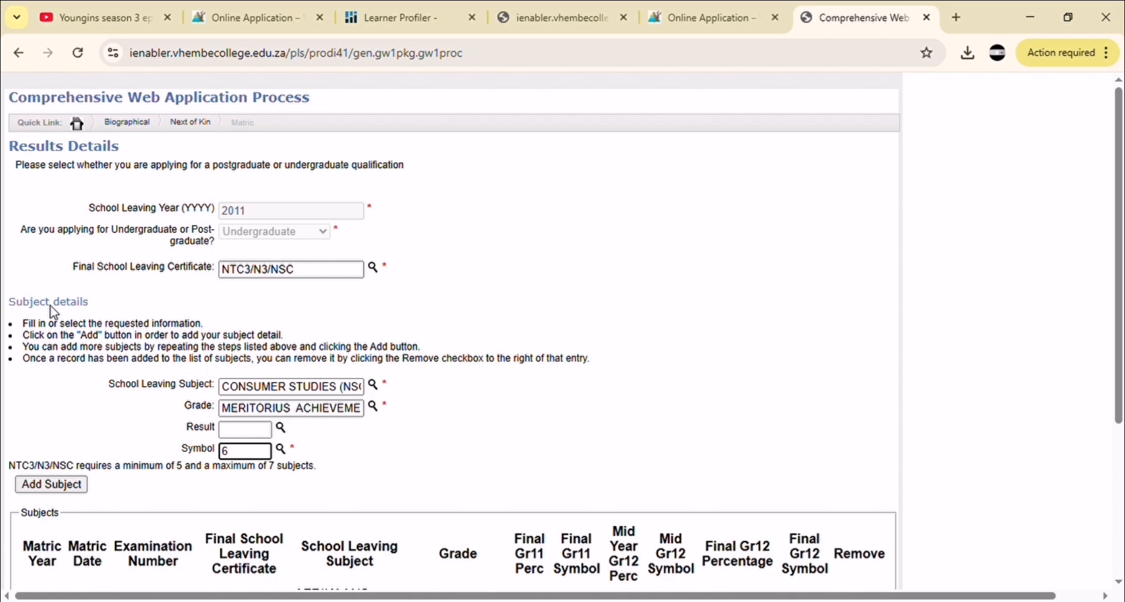
left_click(83, 487)
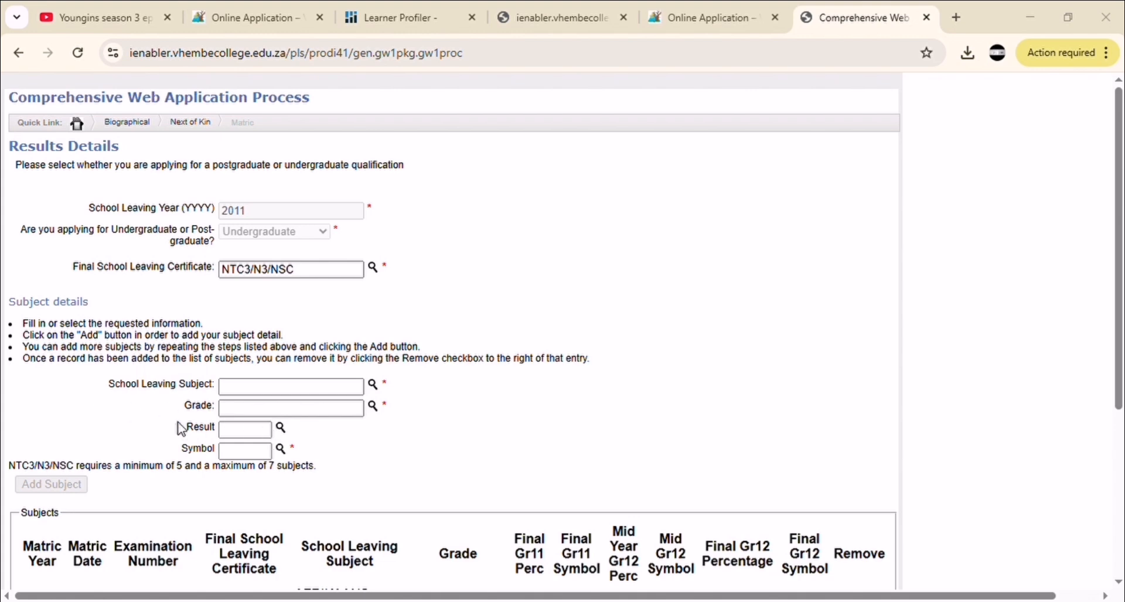
- Add Dance Studies (Meritorious Achievement, symbol 6) and Life Sciences (symbol 5), then view the Subjects table
left_click(122, 394)
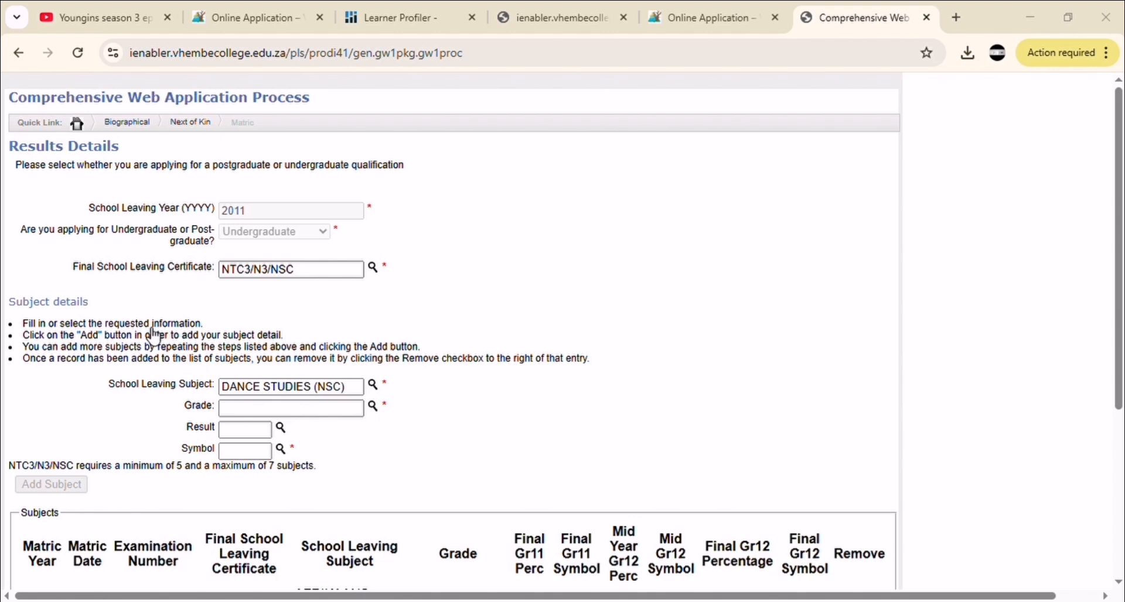
left_click(115, 309)
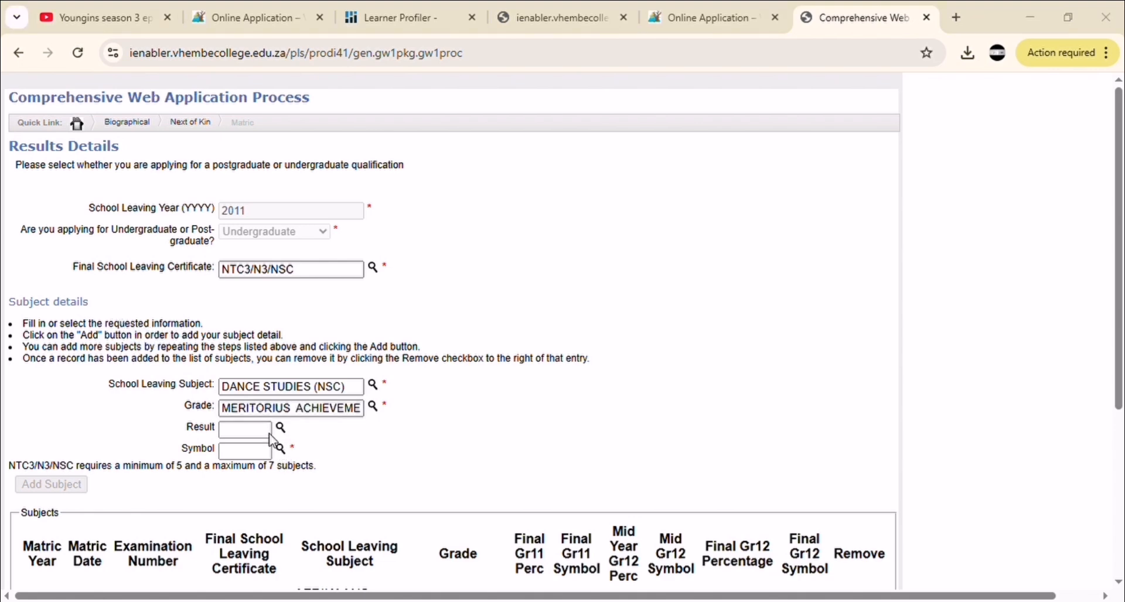
left_click(31, 244)
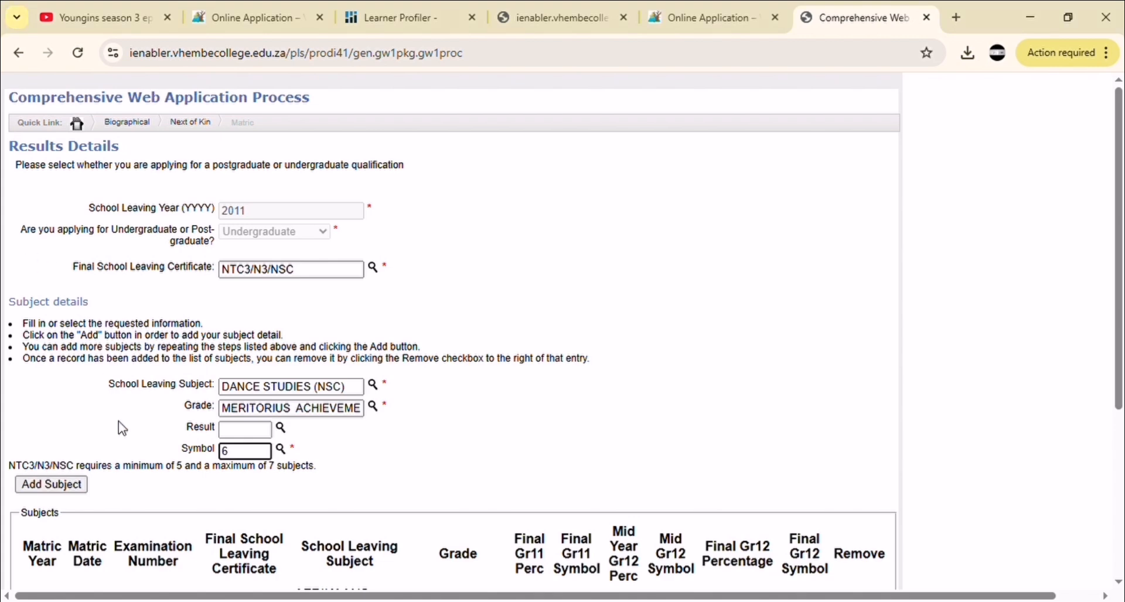
left_click(69, 485)
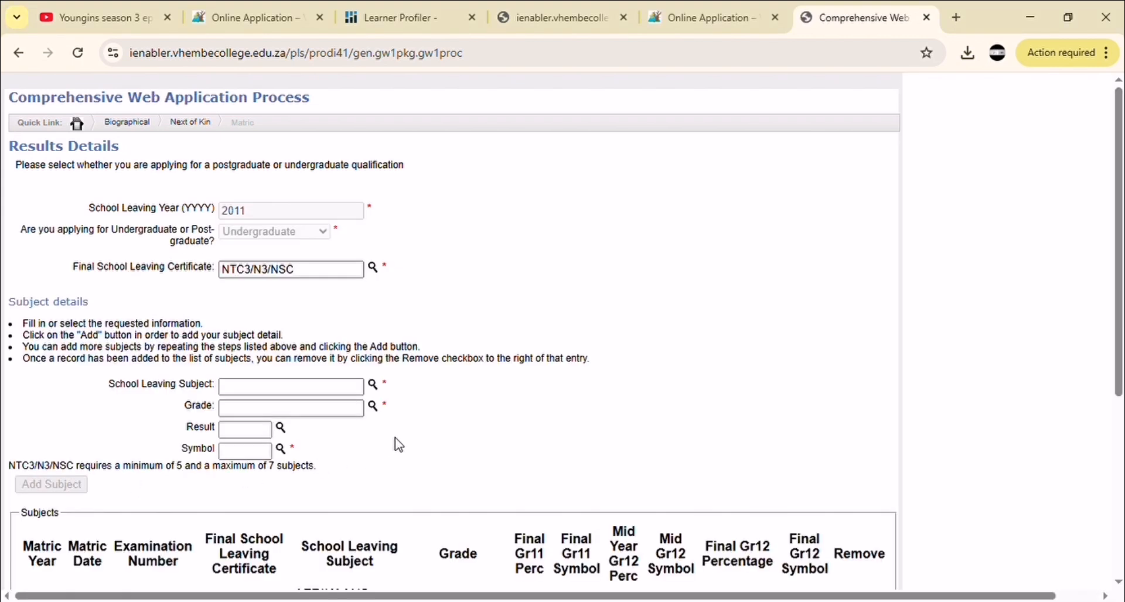
left_click(377, 384)
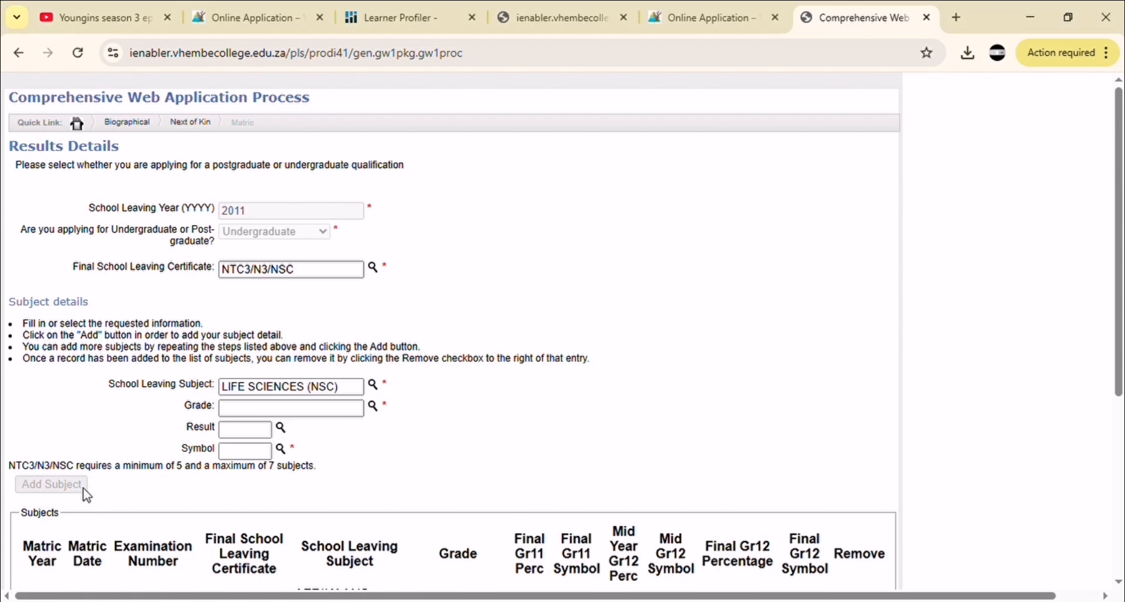
left_click(374, 408)
left_click(280, 450)
left_click(28, 236)
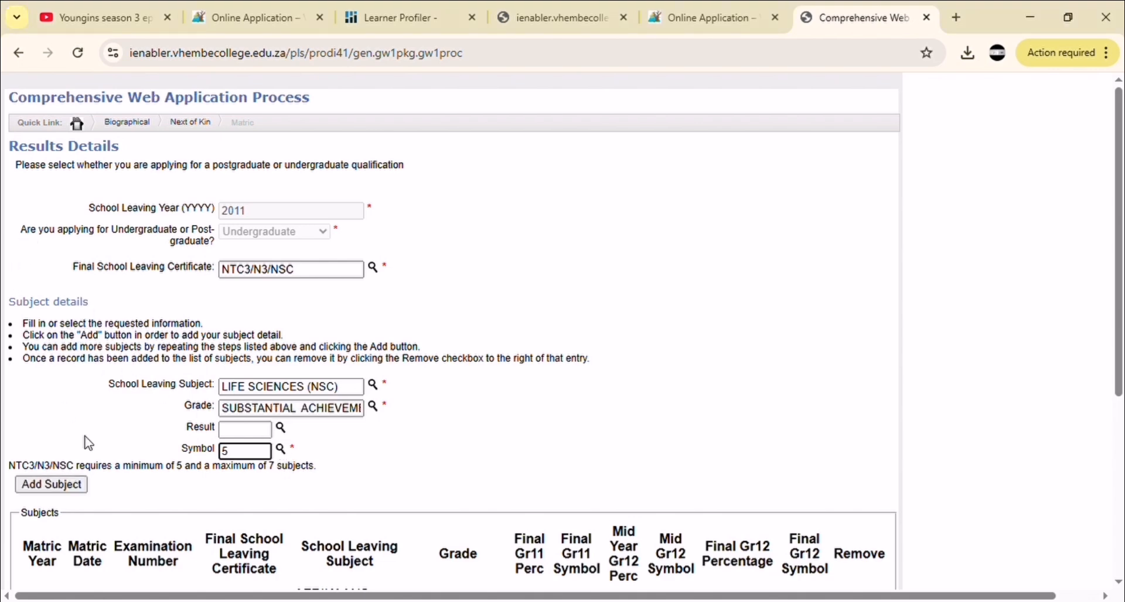
left_click(55, 488)
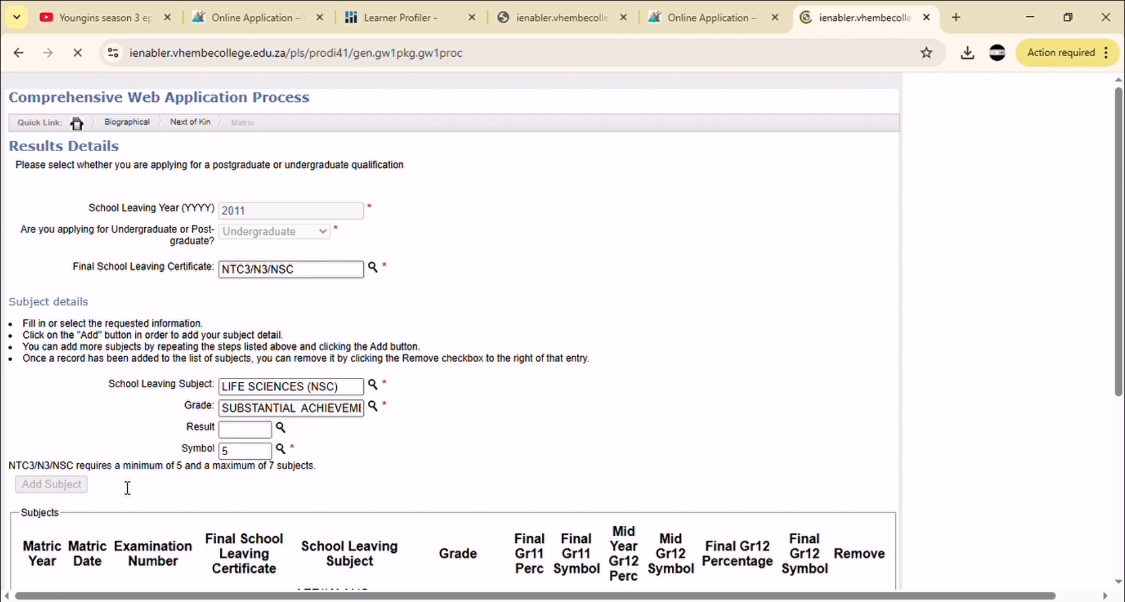
scroll(131, 486, "down", 5)
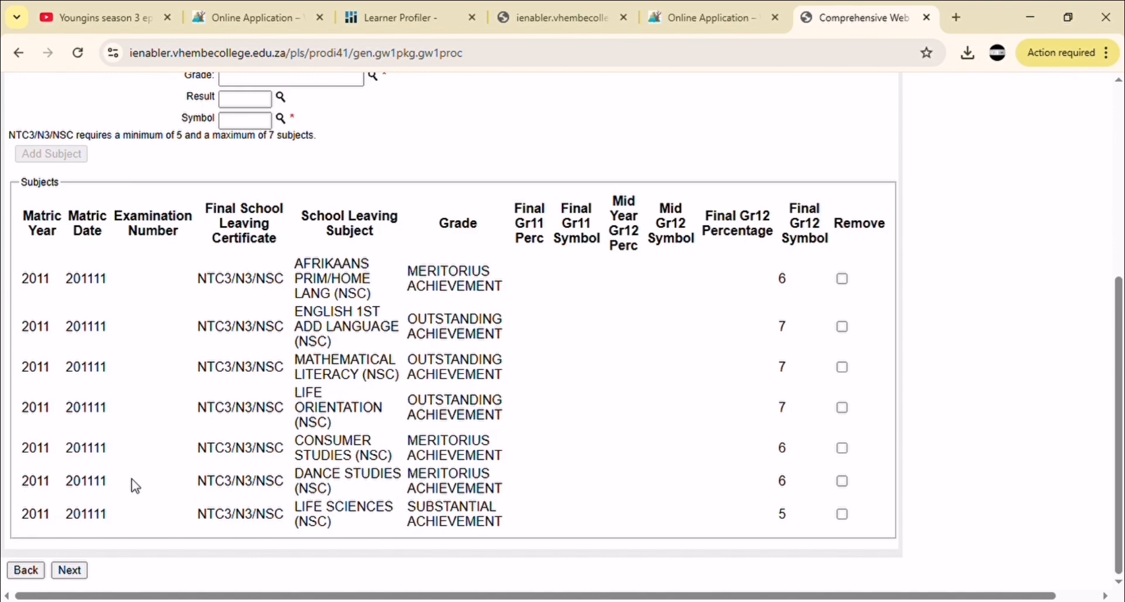
- Continue to Educational Institution/s and select MALEBO SENIOR SECONDARY SCHOOL REBONE as the last school attended
left_click(68, 577)
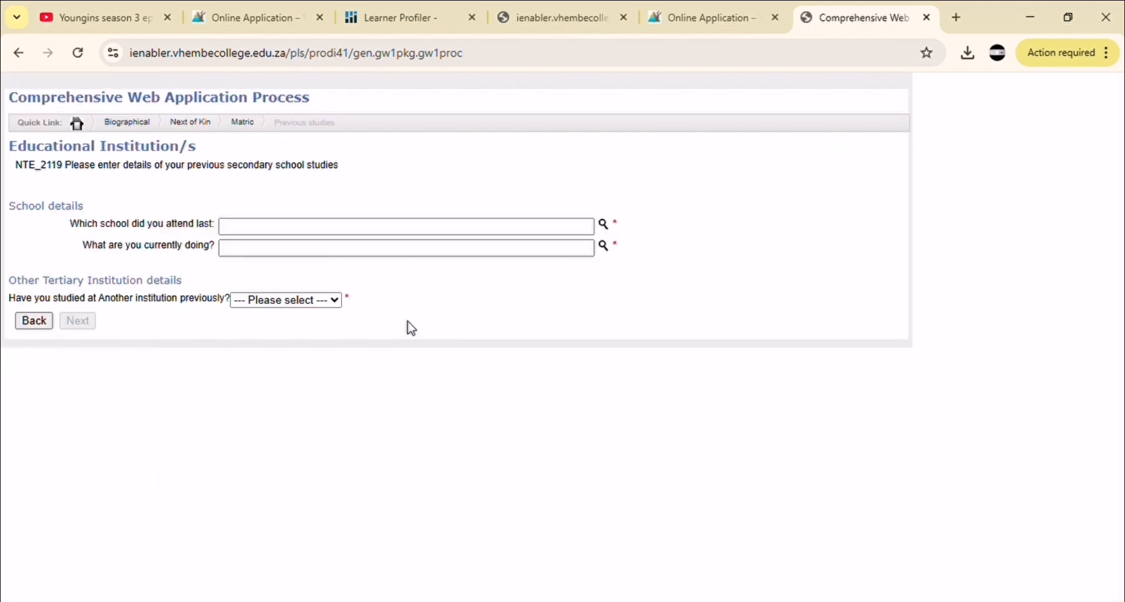
left_click(604, 226)
left_click(84, 237)
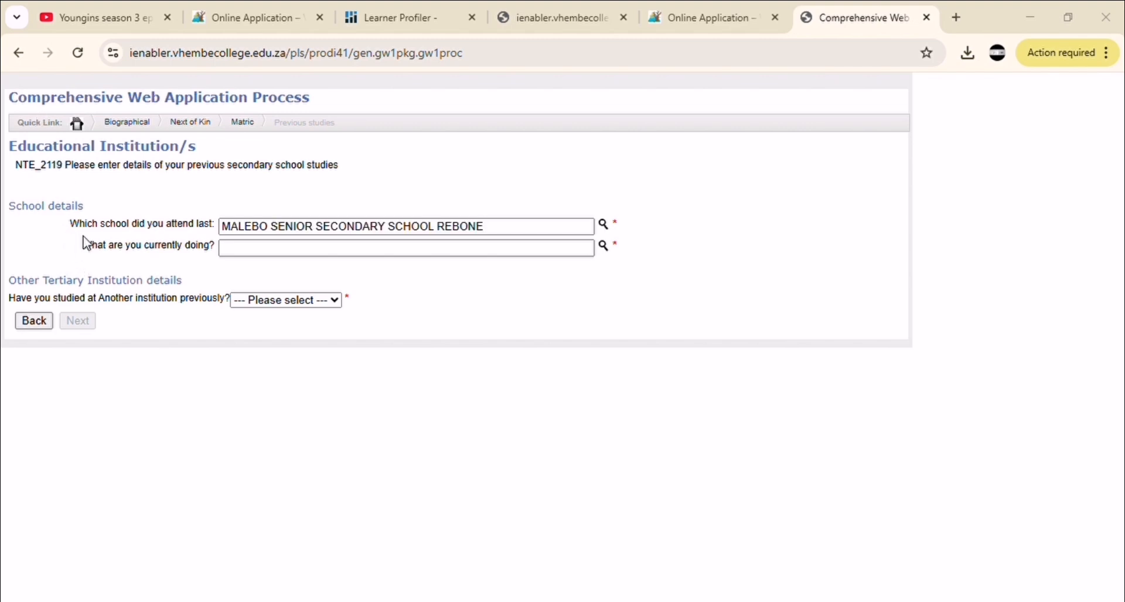
- Set current activity to UNEMPLOYED, answer No to studying at another institution, and proceed
left_click(603, 245)
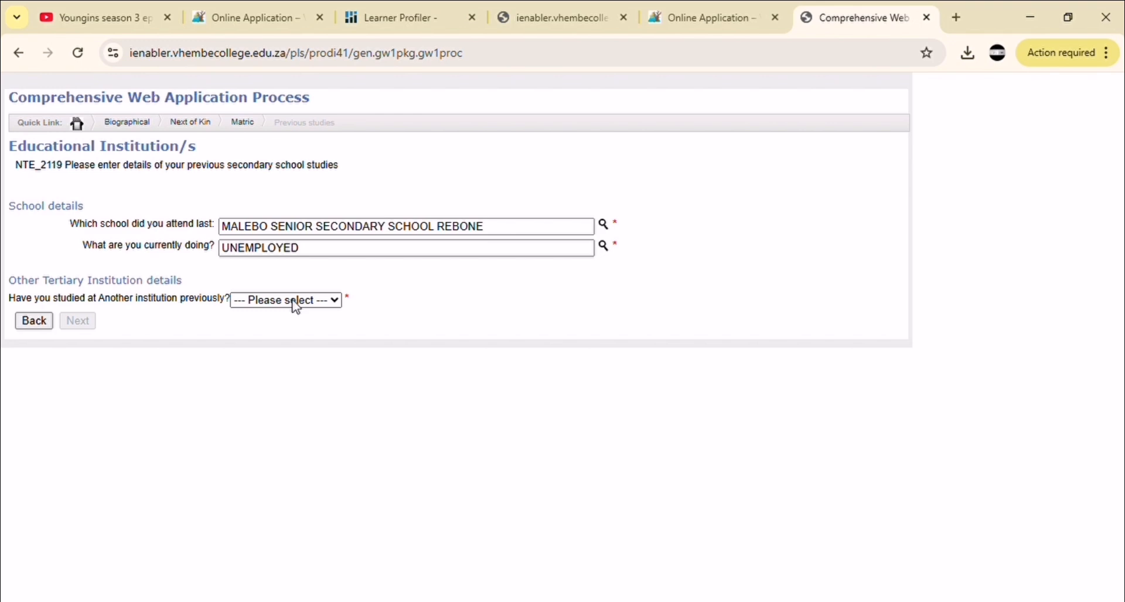
left_click(251, 355)
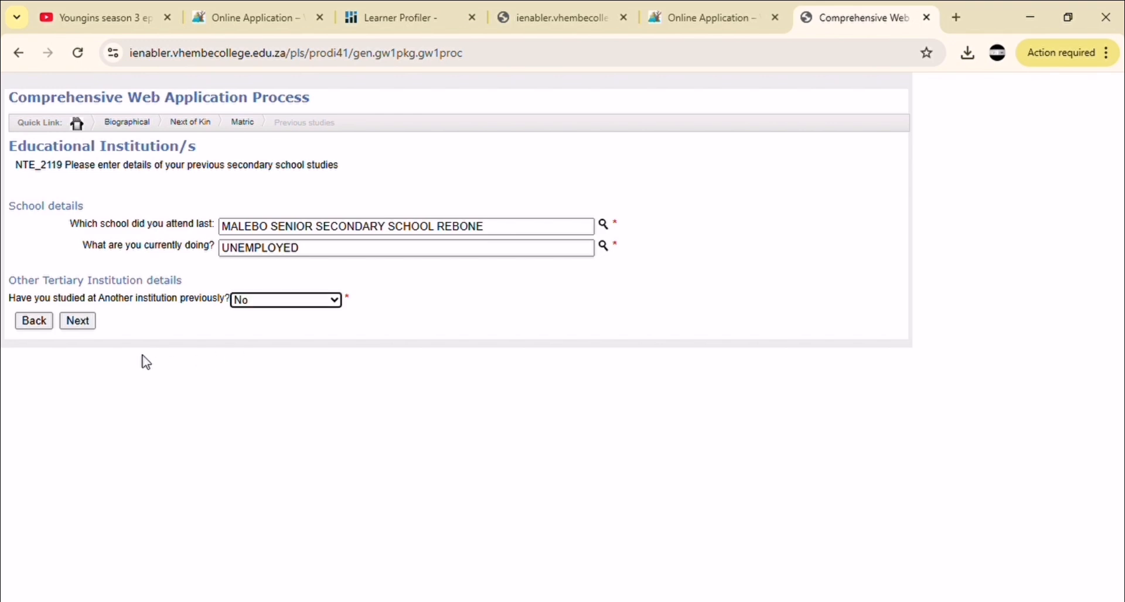
left_click(78, 322)
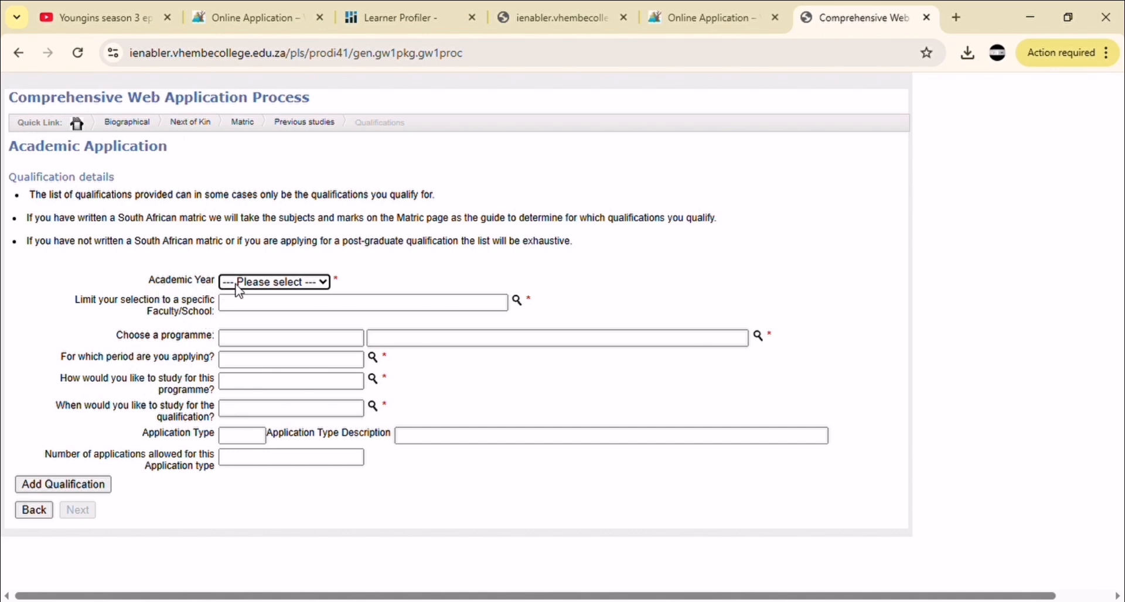
- Choose 2026 in the Academic Year dropdown of the qualification page
left_click(249, 323)
left_click(525, 299)
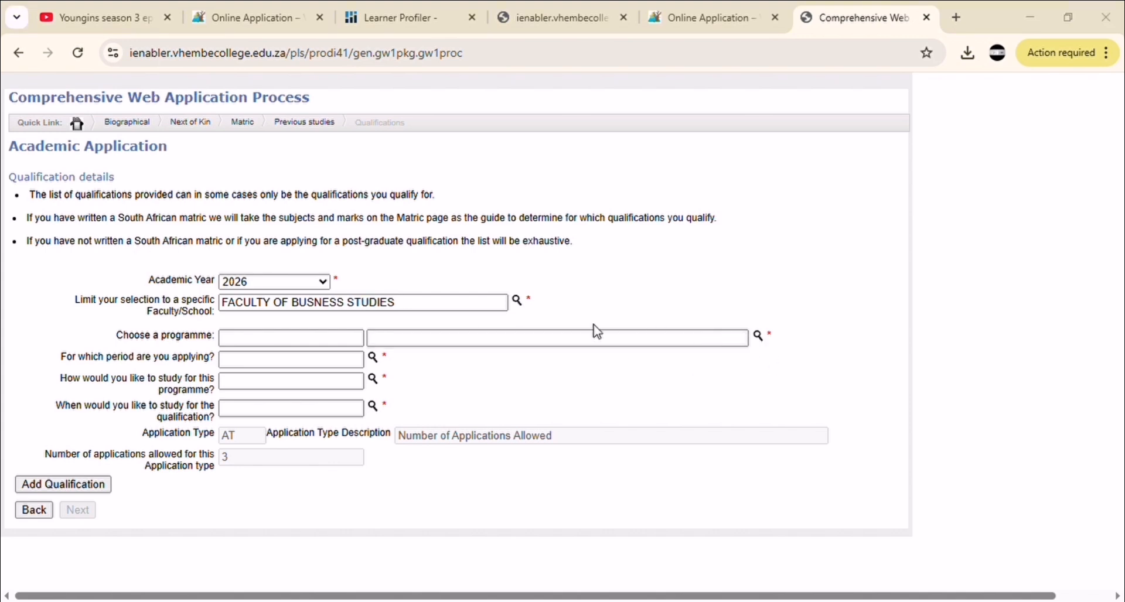
- Start filling in the NC4PM programme choice on the Qualifications form
left_click(226, 346)
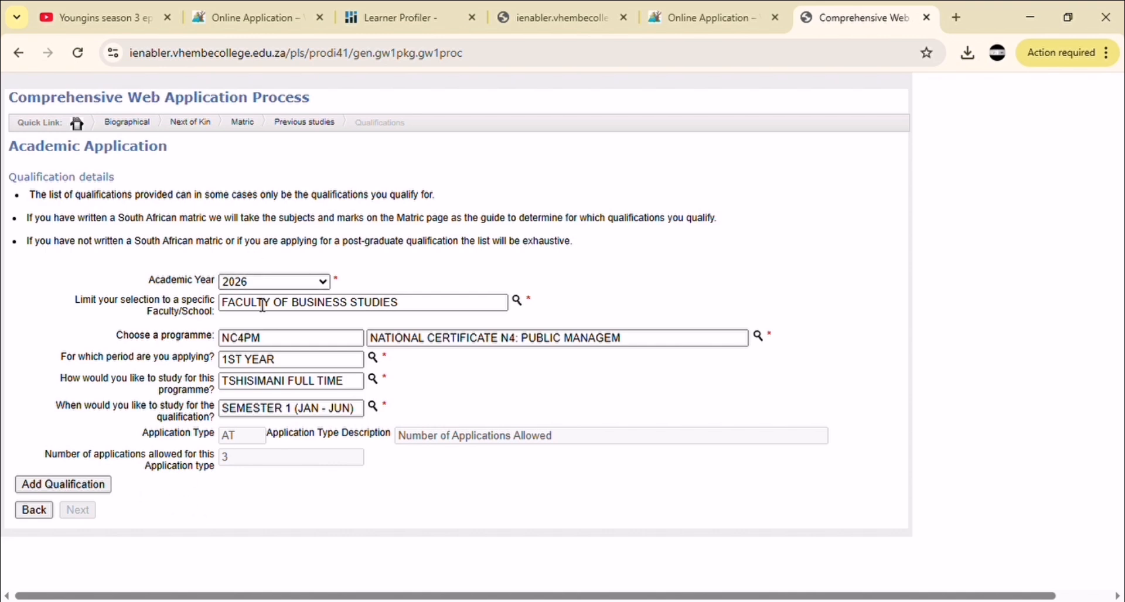
- Add NC4PM to the list, then enter 2026, faculty, programme, mode and semester for NC4CP
left_click(95, 485)
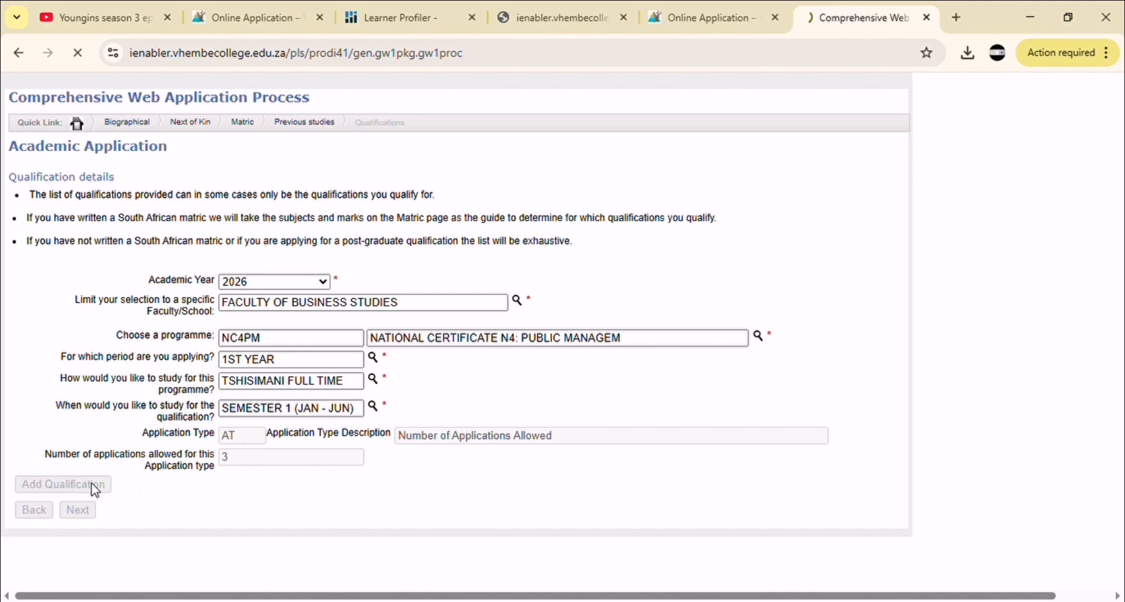
left_click(256, 287)
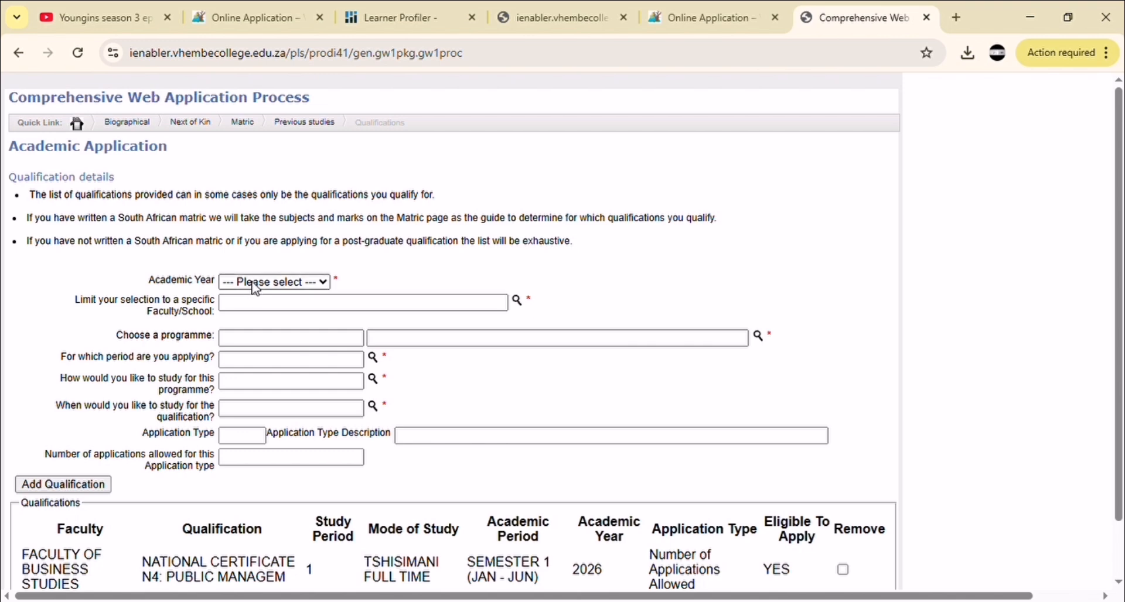
left_click(245, 321)
left_click(520, 302)
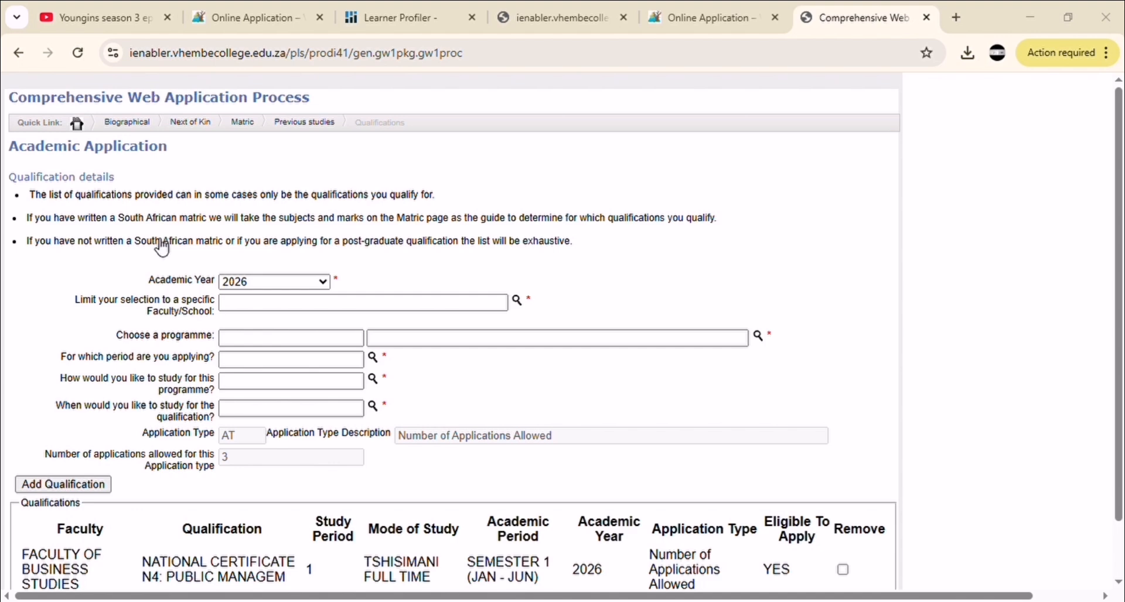
left_click(758, 336)
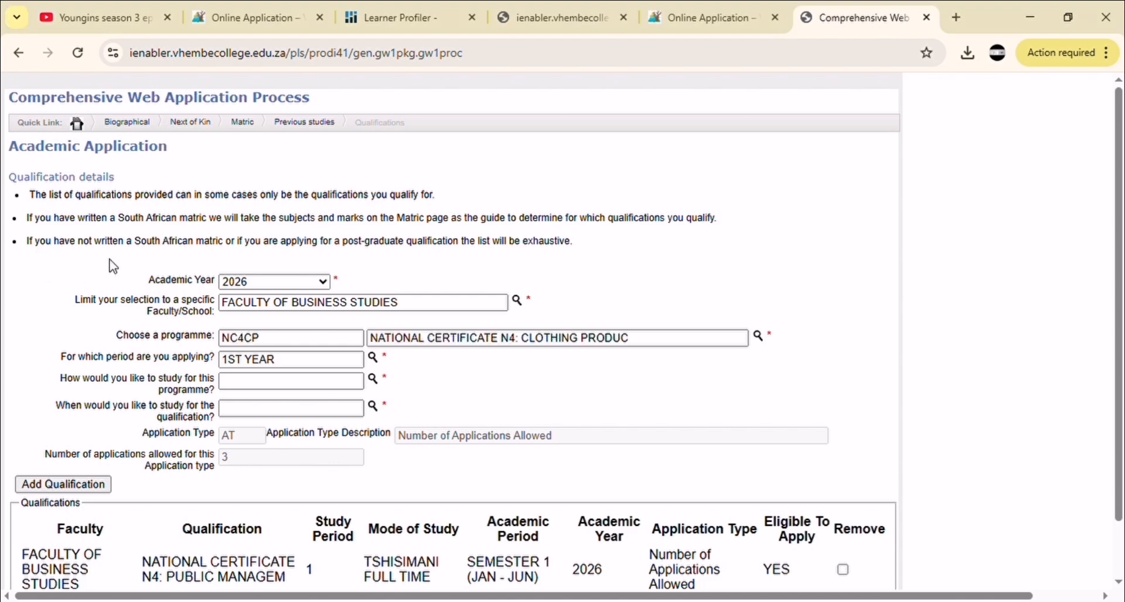
left_click(374, 380)
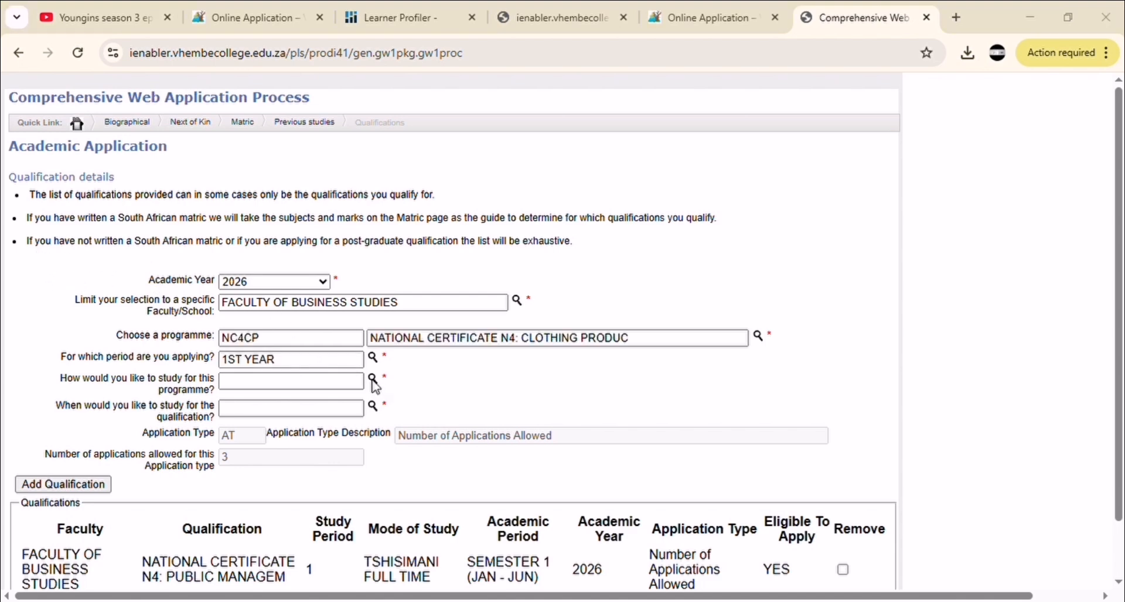
left_click(89, 251)
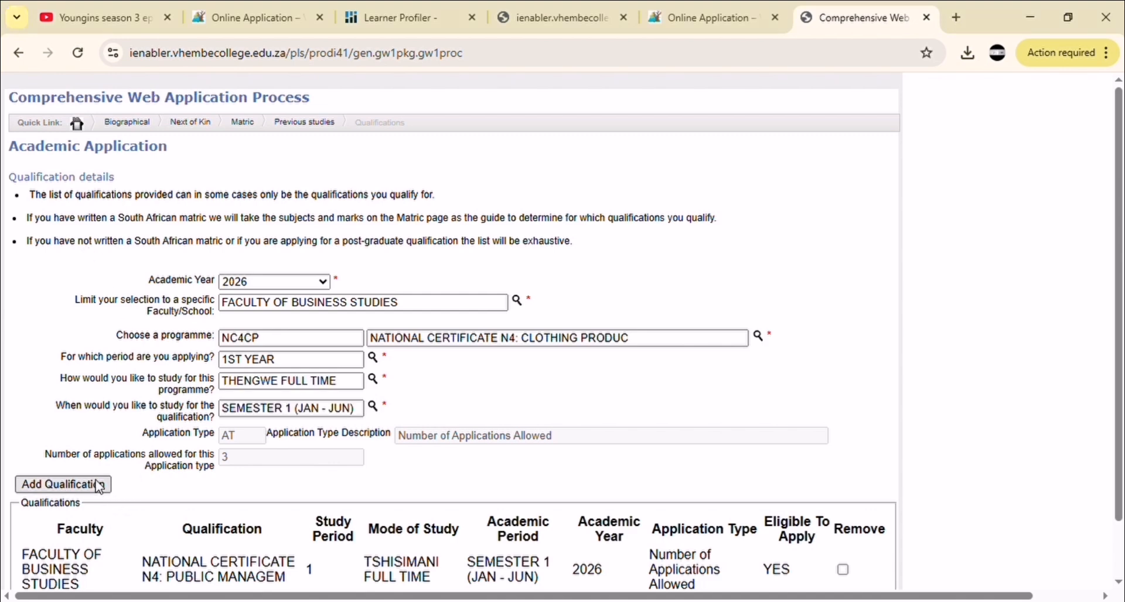
- Add NC4CP, set the next qualification's year to 2026, and add NC4MA
left_click(96, 484)
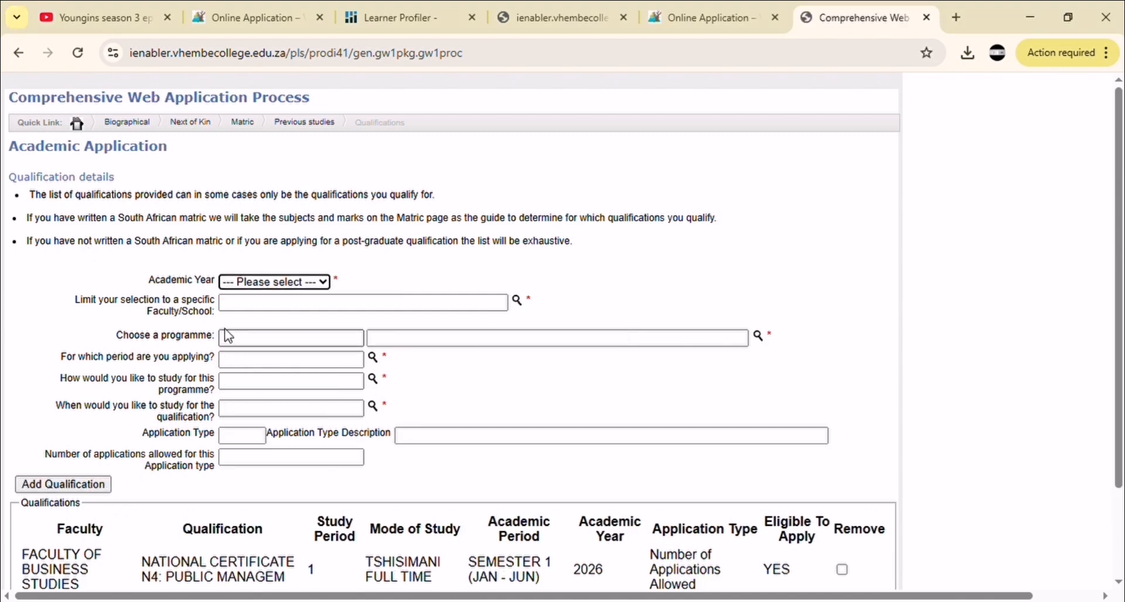
left_click(258, 284)
left_click(261, 324)
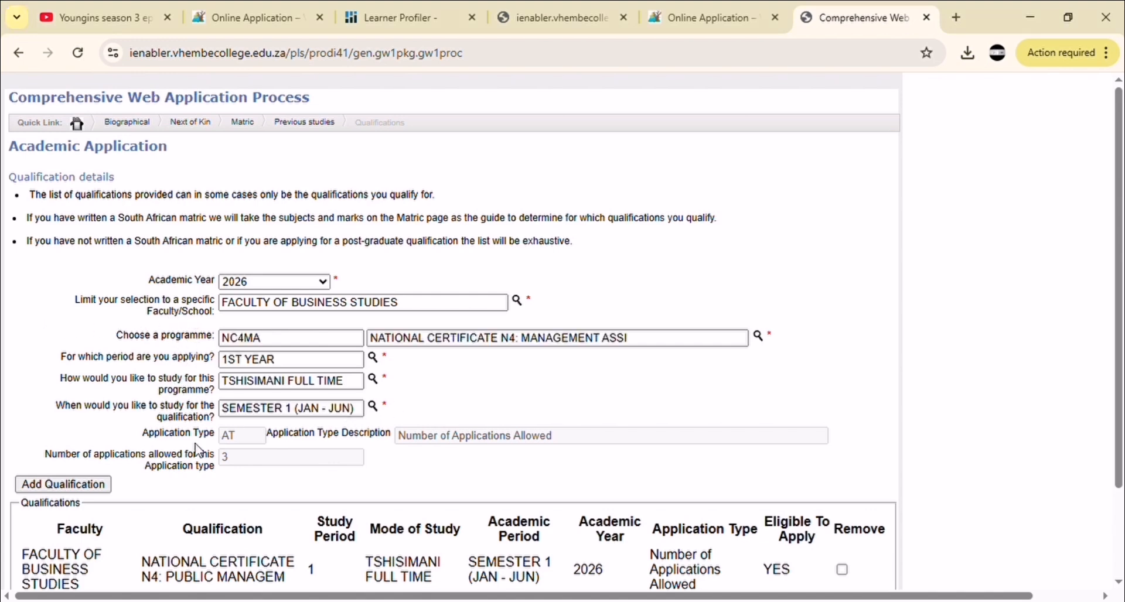
left_click(88, 485)
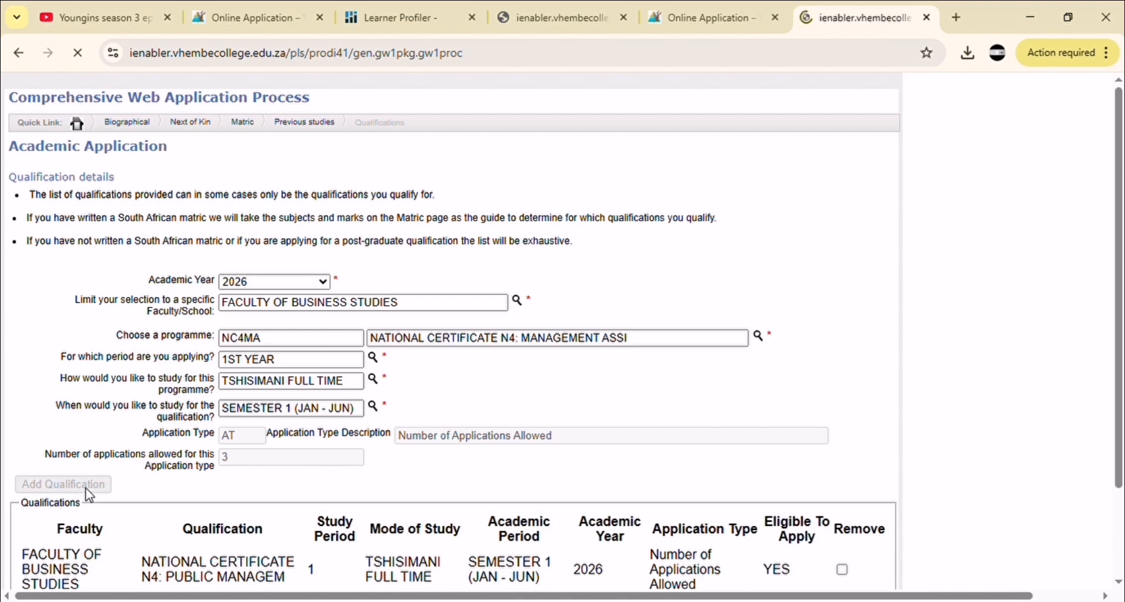
scroll(377, 422, "down", 3)
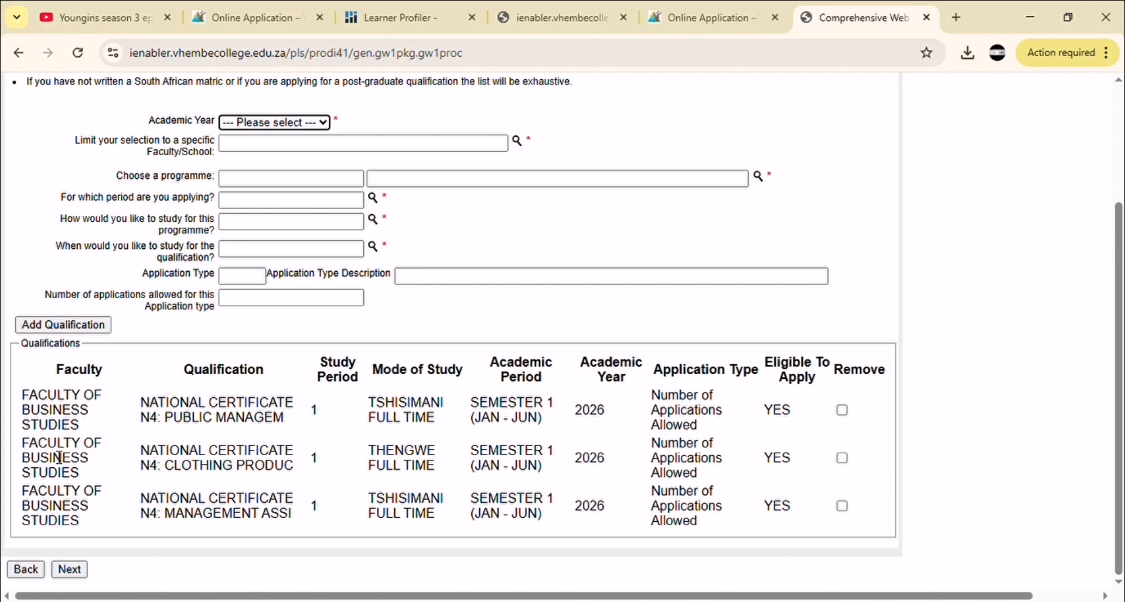
- Review the Check your application details summary and continue to Rules and Agreement
left_click(80, 573)
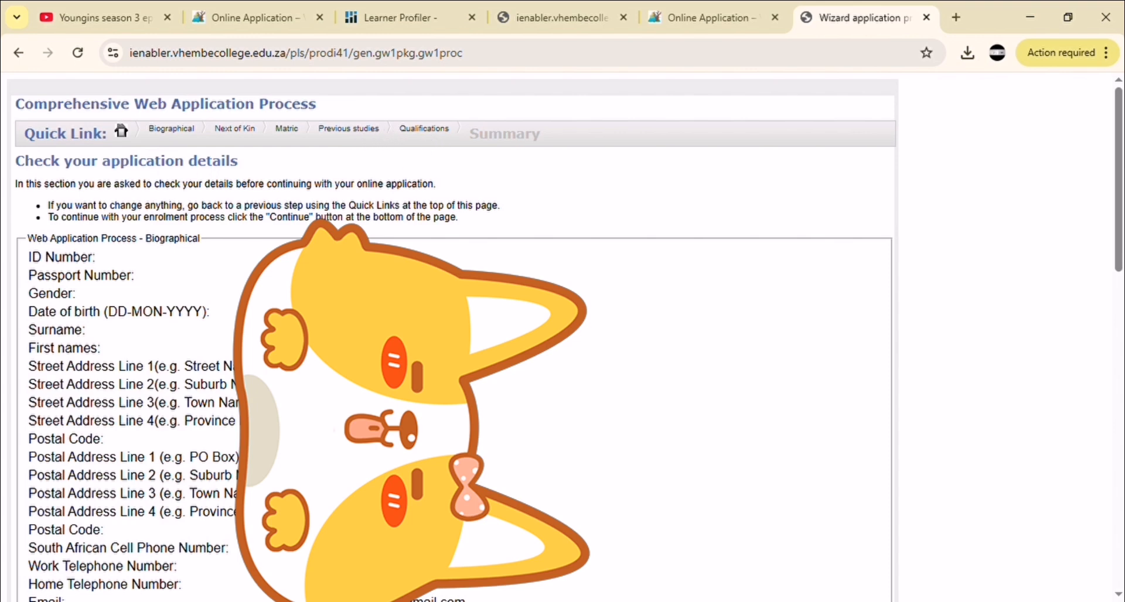
scroll(451, 337, "down", 10)
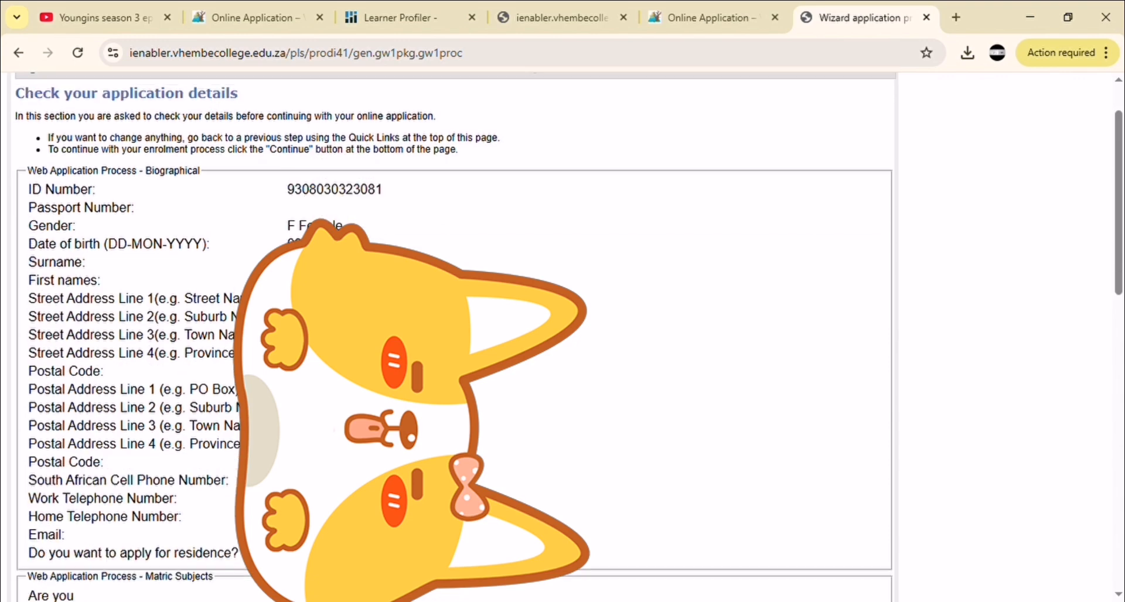
scroll(252, 351, "down", 2)
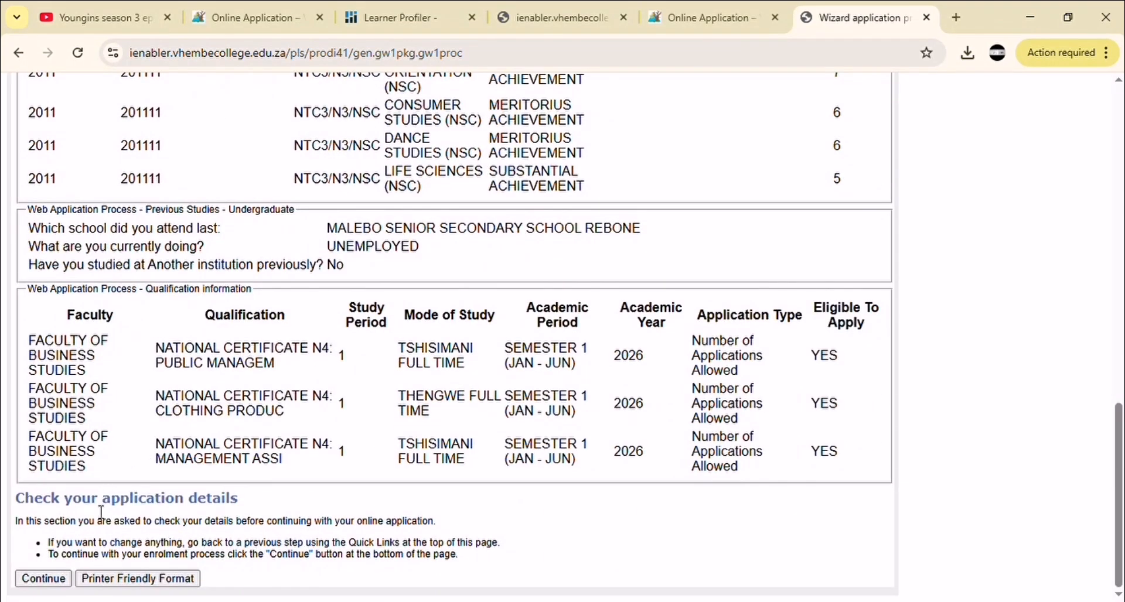
left_click(35, 581)
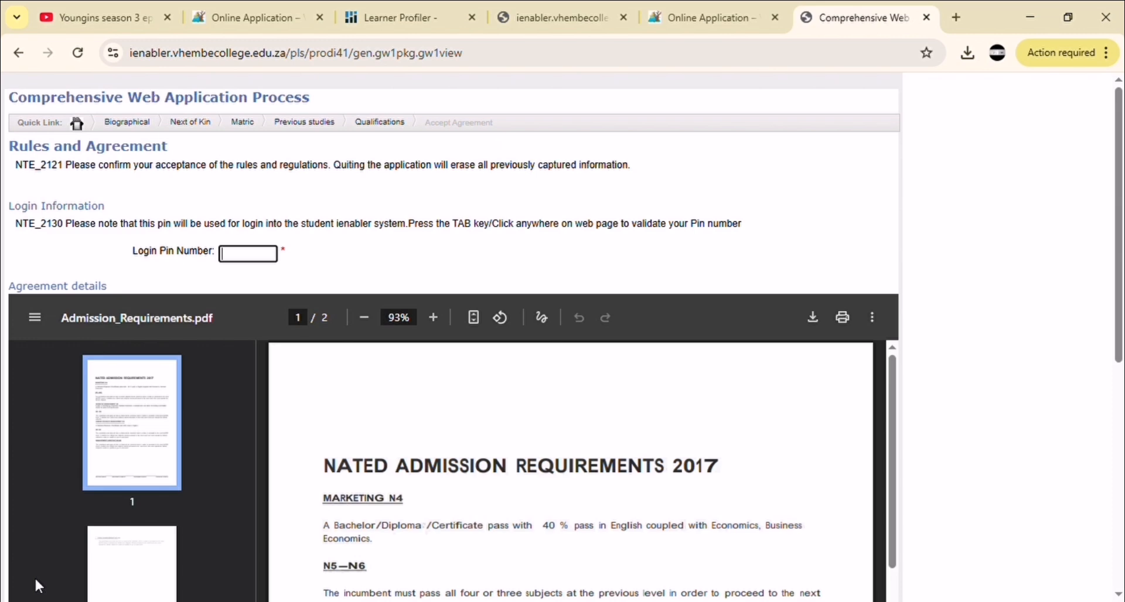
- Fill in the Login Pin Number, tick I Accept for the rules, and submit the application
scroll(289, 251, "down", 7)
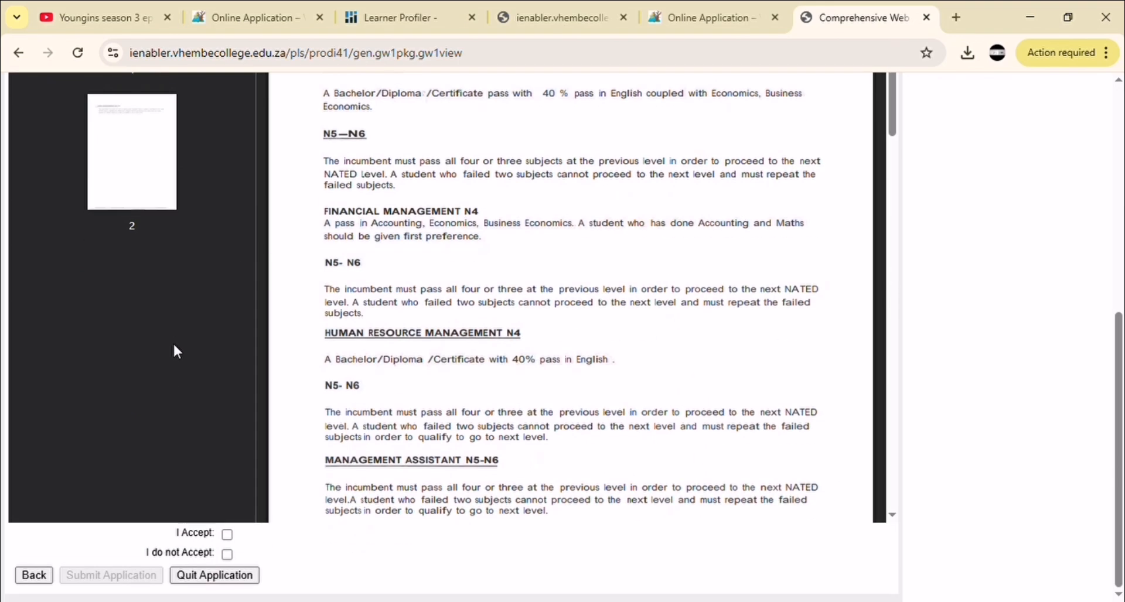
left_click(227, 534)
left_click(229, 536)
left_click(228, 535)
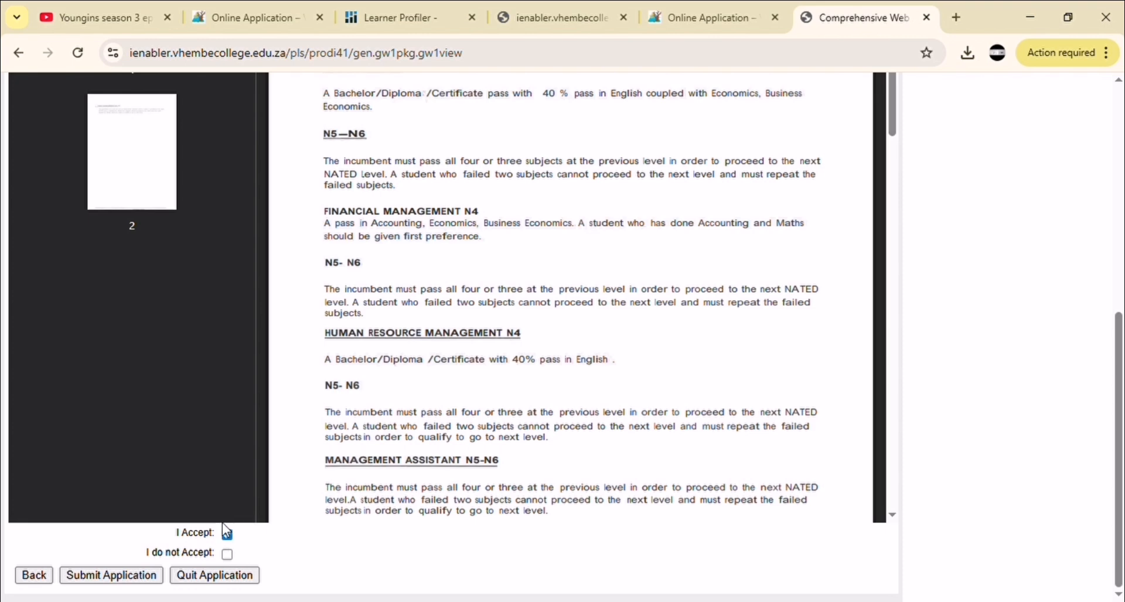
left_click(119, 577)
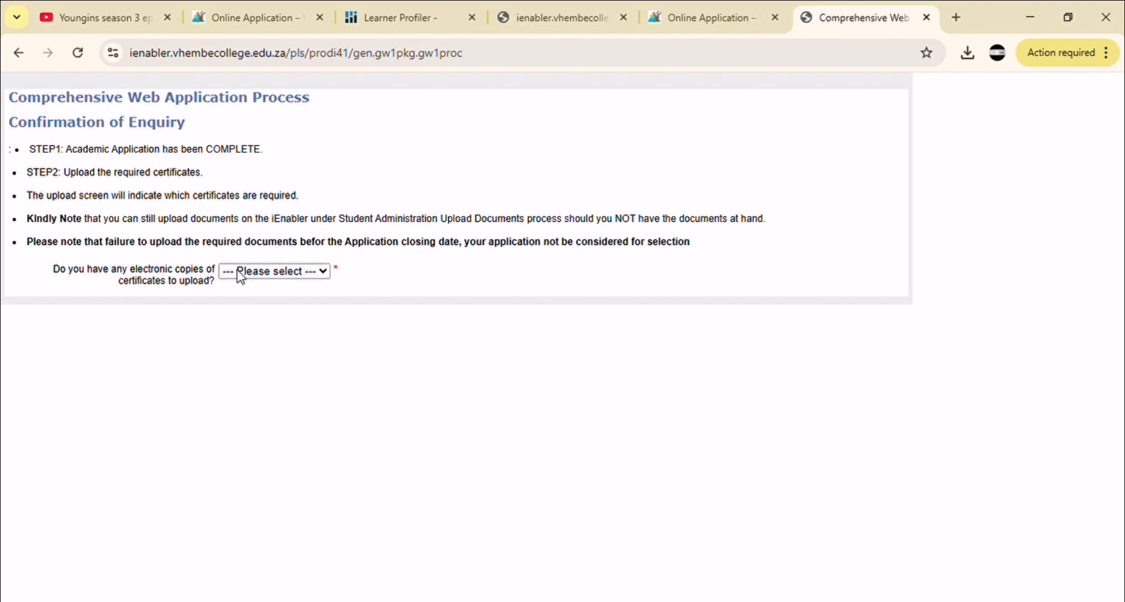
- Answer Yes to having electronic certificate copies and proceed to Uploading of Certificates
left_click(243, 314)
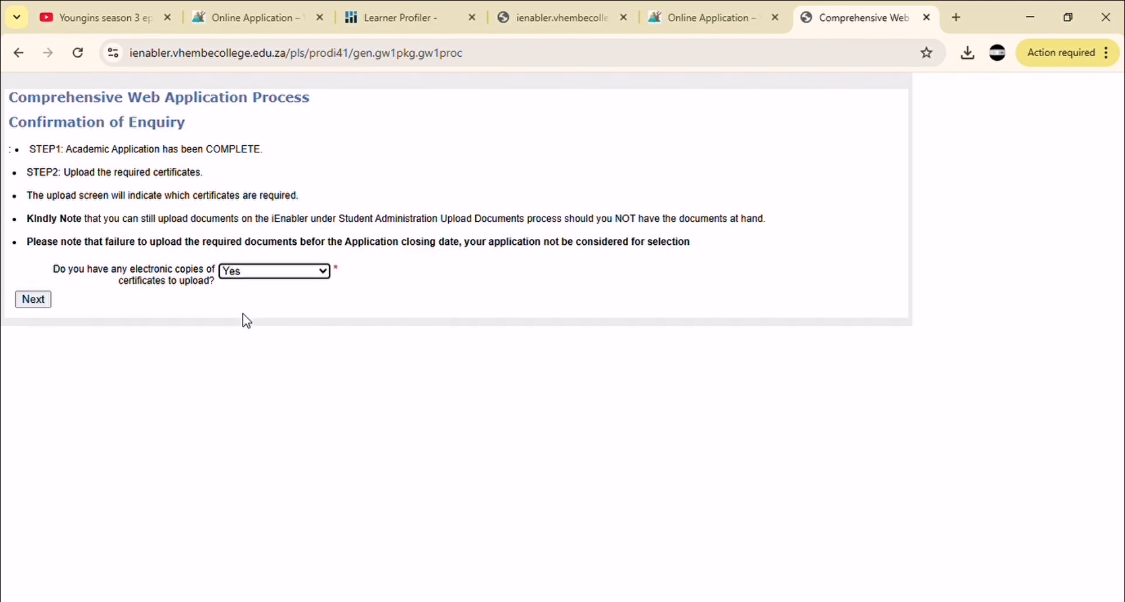
left_click(32, 301)
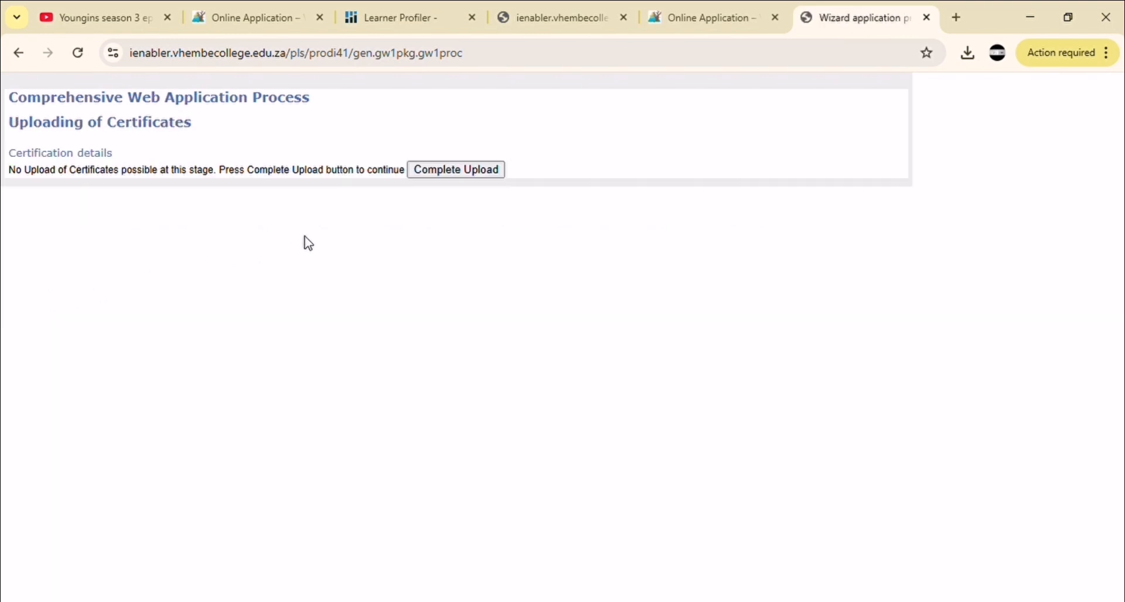
- Complete the certificate upload step to reach the Confirmation Page
left_click(444, 171)
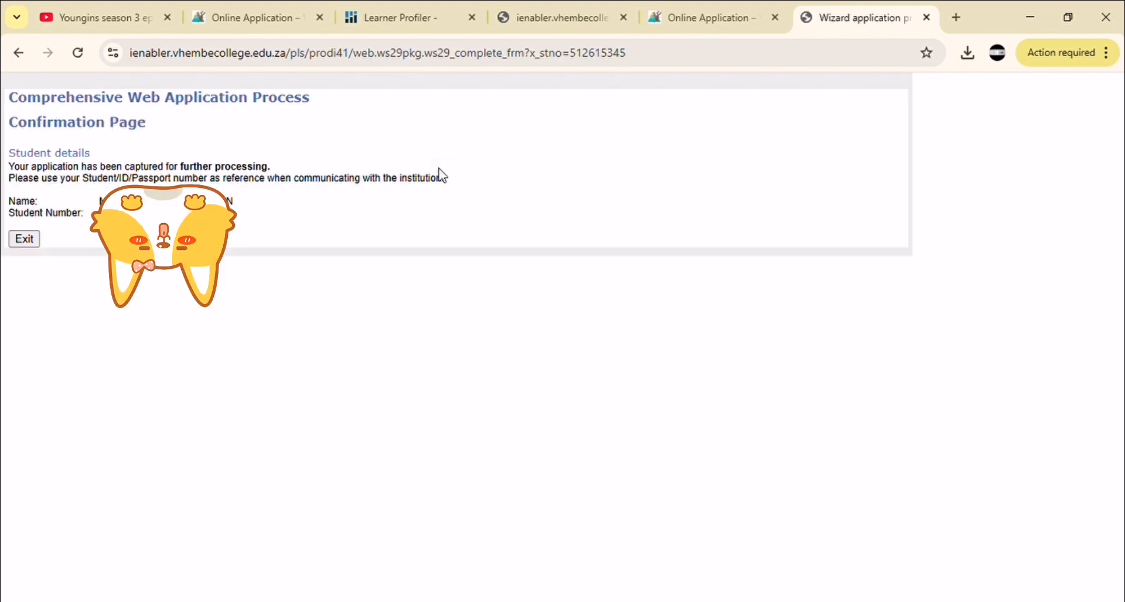